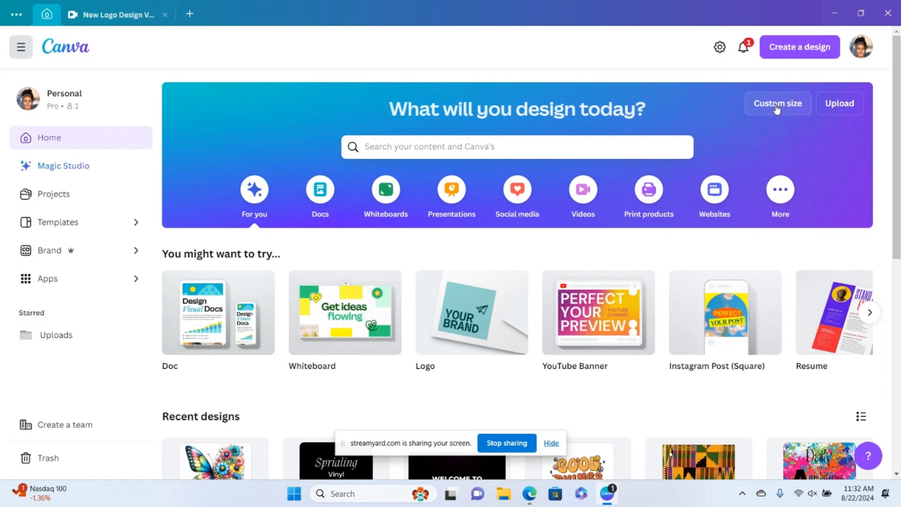
# Step: Create a new blank custom-size design measuring 8.1 in wide by 11 in high
pyautogui.click(776, 107)
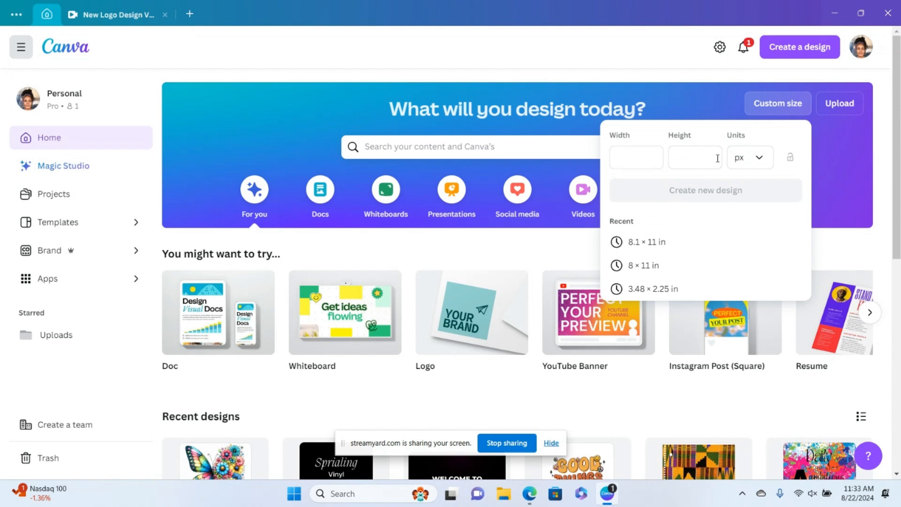
pyautogui.click(761, 160)
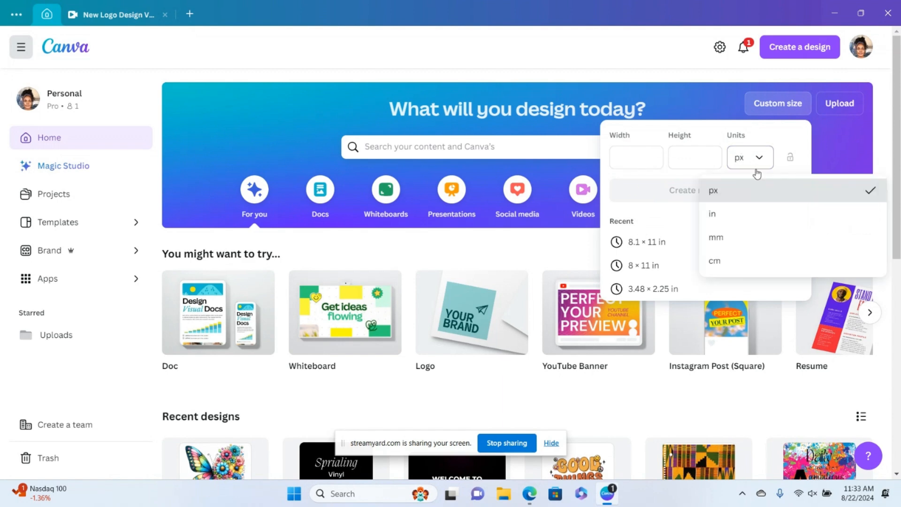
pyautogui.click(713, 215)
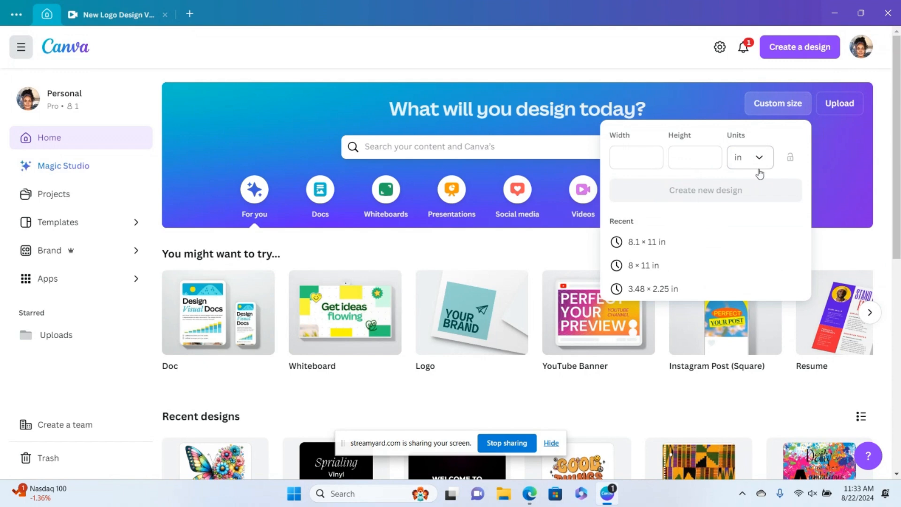
pyautogui.click(629, 158)
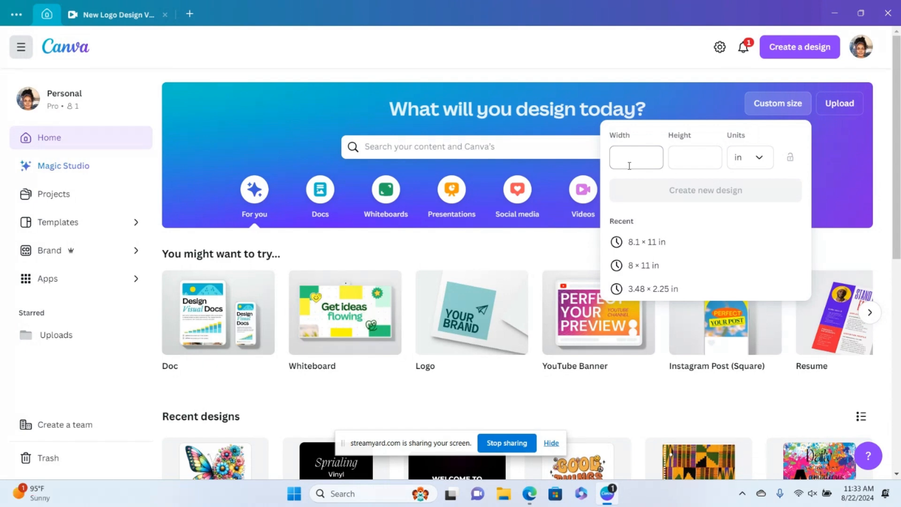
pyautogui.click(635, 153)
pyautogui.write('8.1')
pyautogui.press('Tab')
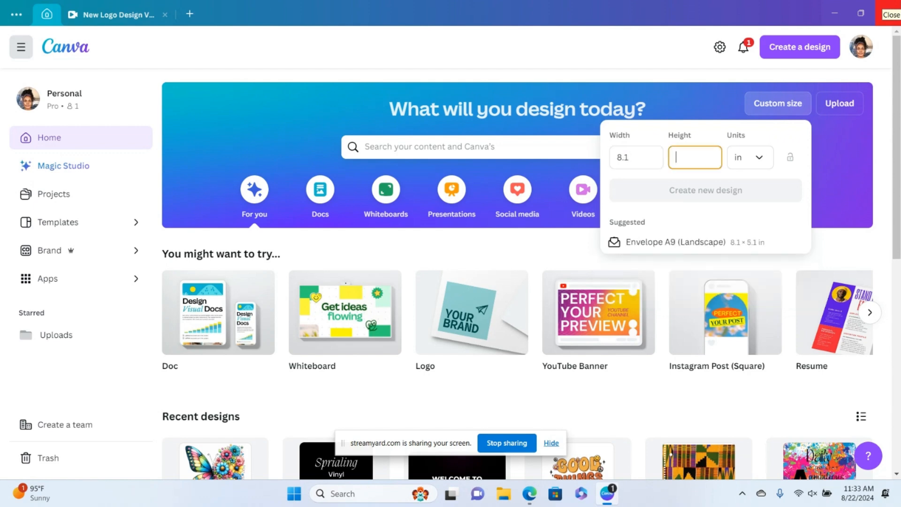
pyautogui.write('11')
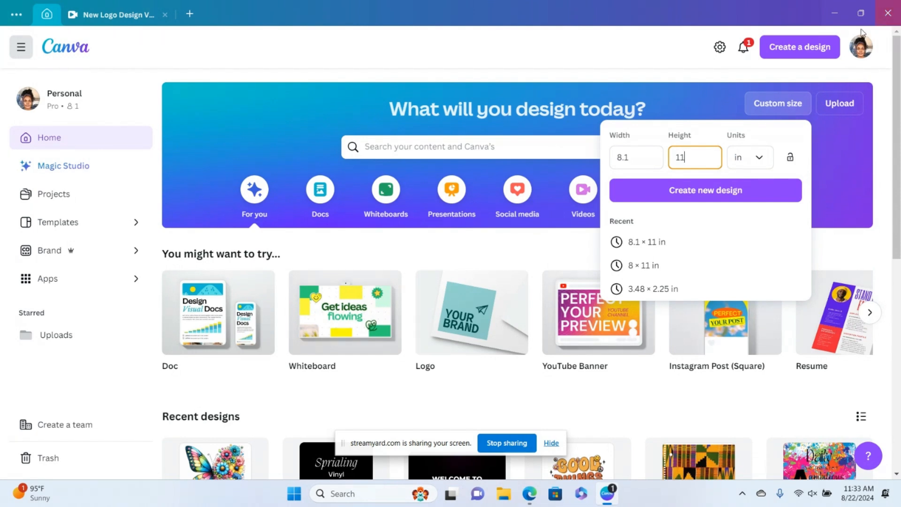
pyautogui.click(688, 196)
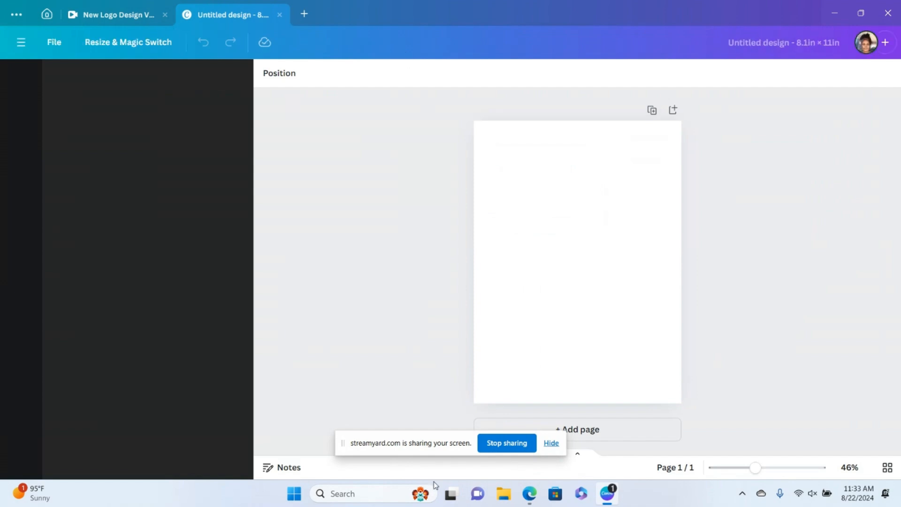
pyautogui.click(548, 444)
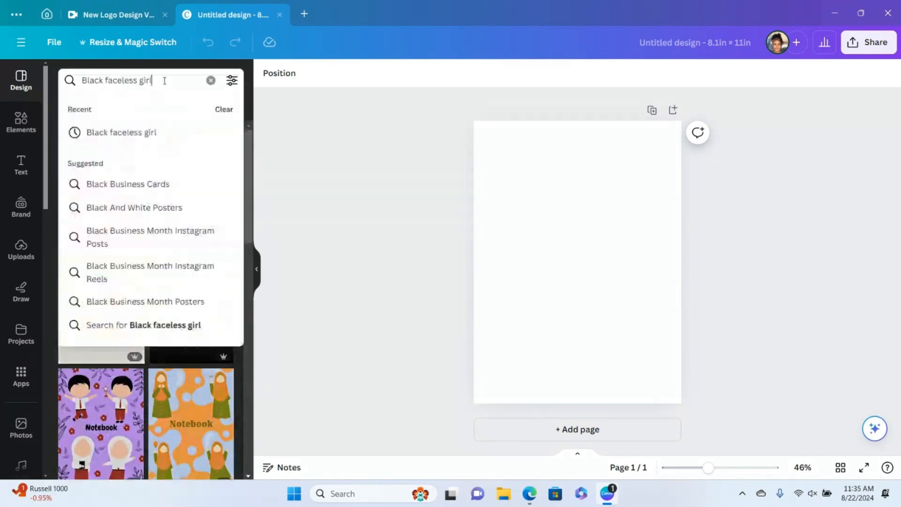
# Step: Search the templates for "Black faceless girl", and change the search to "Black faceless kids"
pyautogui.press('Return')
pyautogui.hotkey('shift', 'Left')
pyautogui.hotkey('shift', 'Left')
pyautogui.hotkey('shift', 'Left')
pyautogui.hotkey('shift', 'Left')
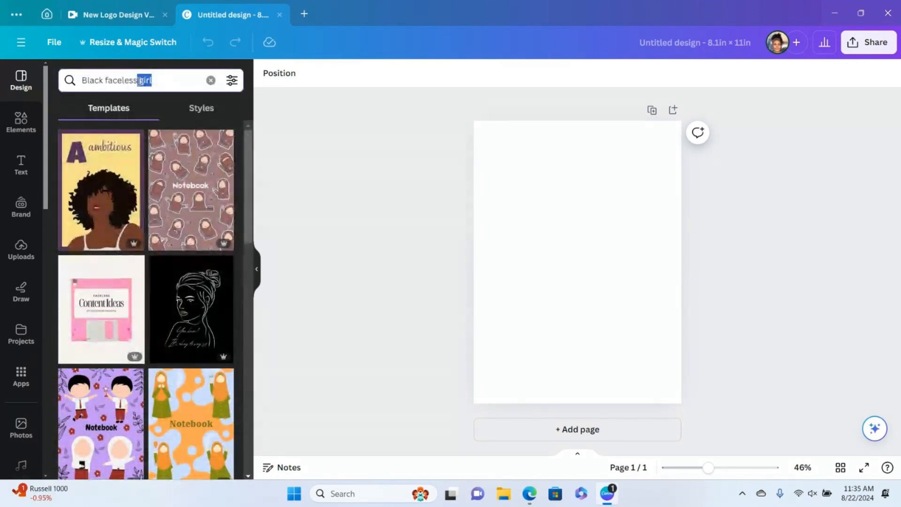
pyautogui.write('ski')
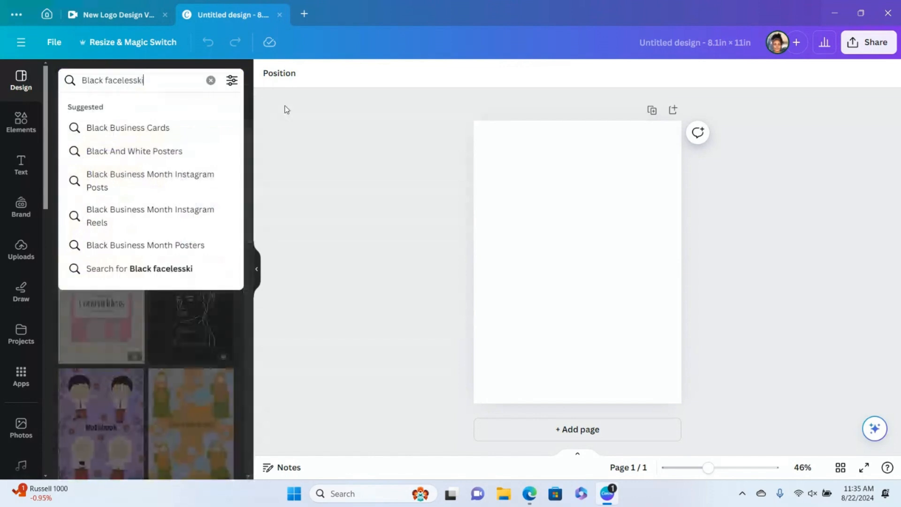
pyautogui.write('d')
pyautogui.press('BackSpace')
pyautogui.press('BackSpace')
pyautogui.press('BackSpace')
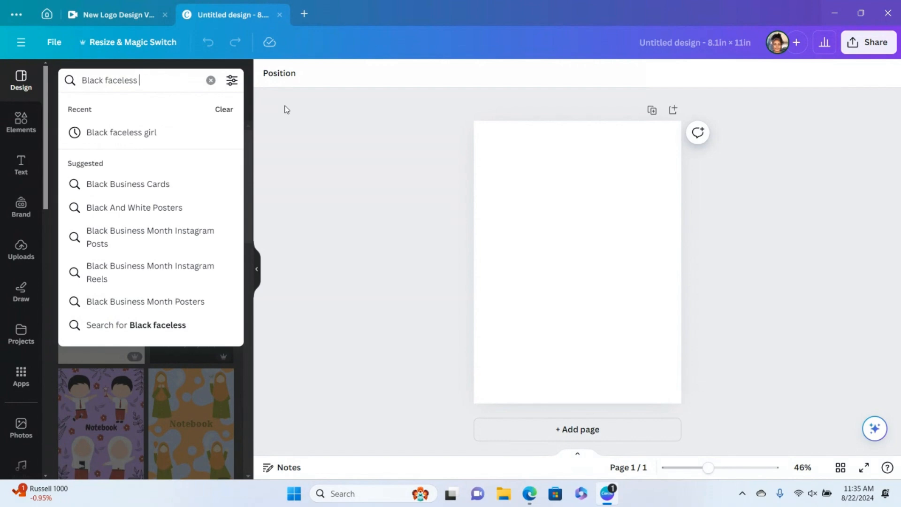
pyautogui.write('kid')
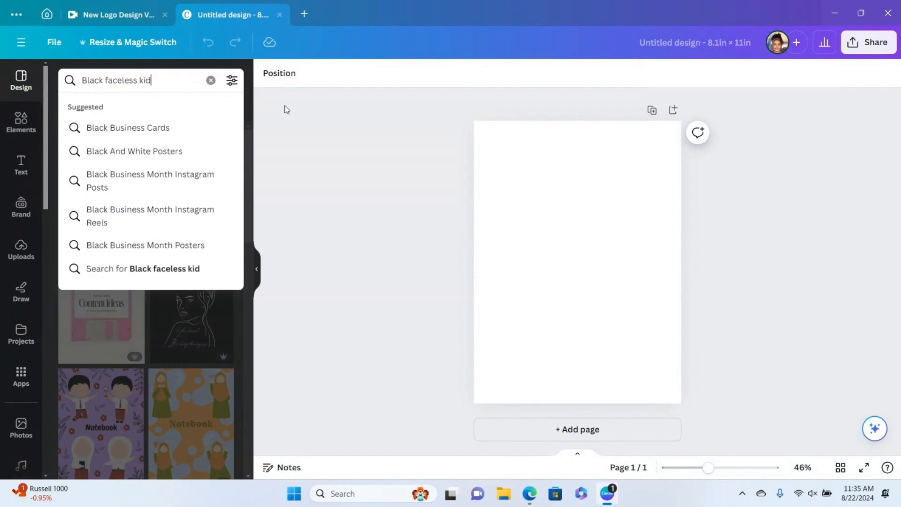
pyautogui.write('s')
pyautogui.press('Return')
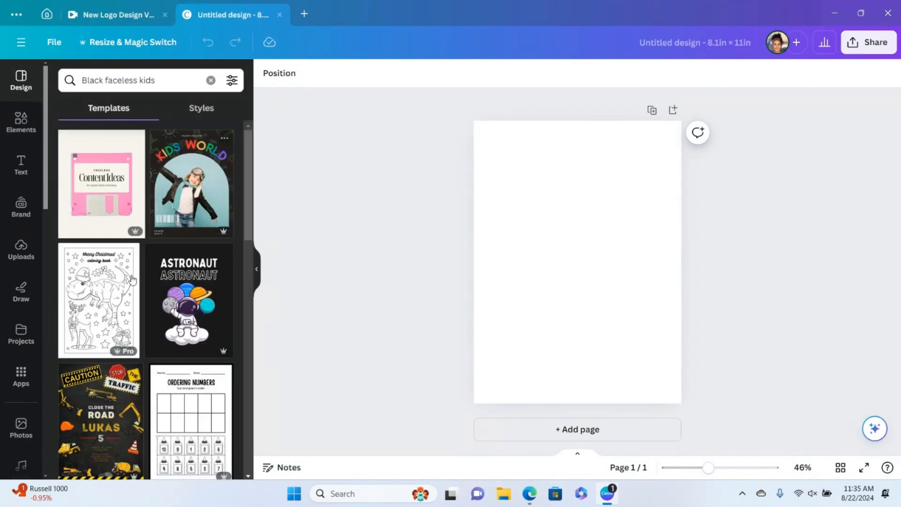
# Step: Browse the template results for "Black faceless kids" and examine the designs that feature illustrated children
pyautogui.scroll(-4, 135, 272)
pyautogui.scroll(-10, 135, 269)
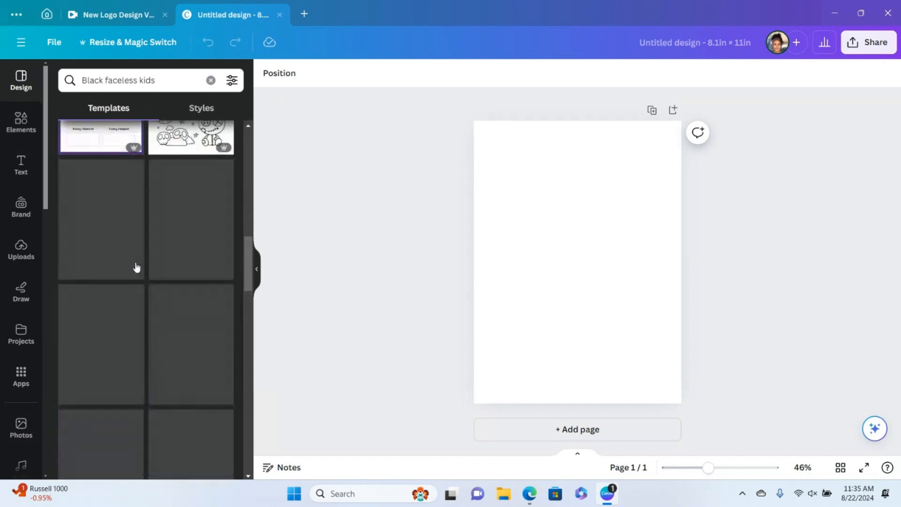
pyautogui.scroll(-10, 136, 268)
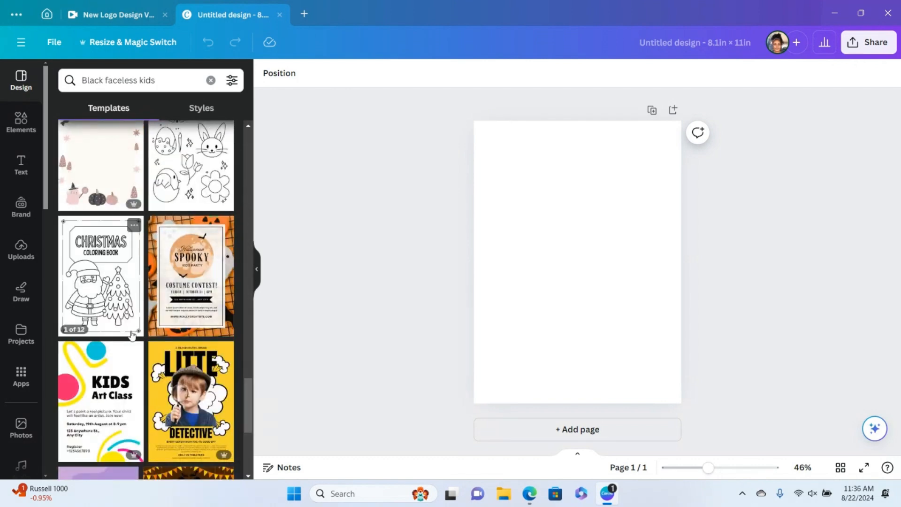
pyautogui.scroll(-5, 137, 353)
pyautogui.scroll(-1, 137, 353)
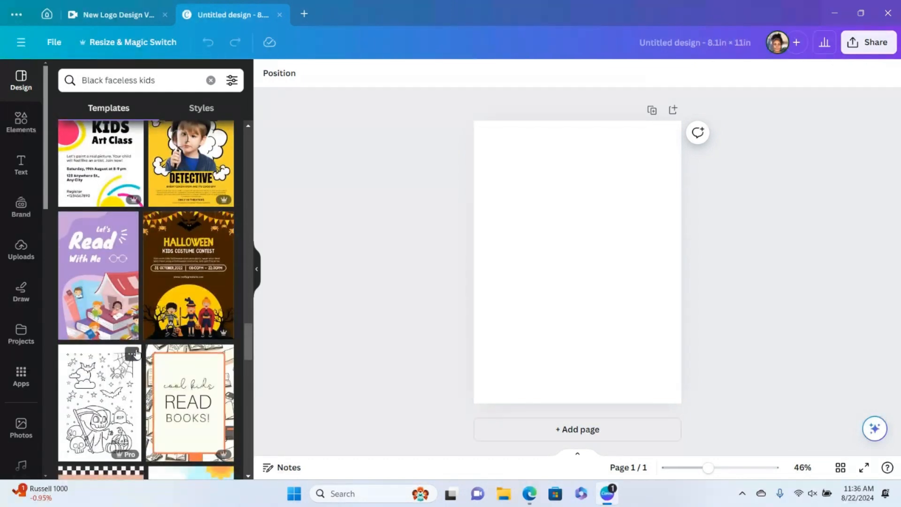
pyautogui.scroll(-9, 137, 352)
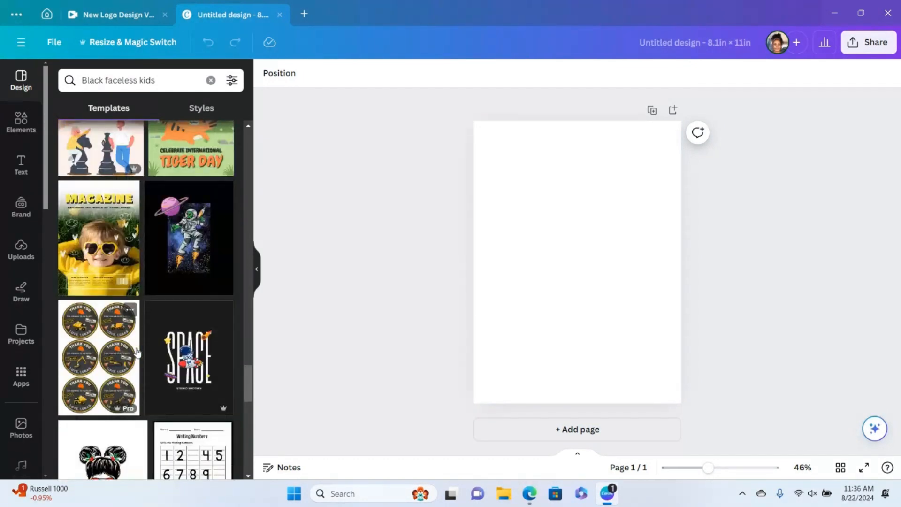
pyautogui.scroll(-4, 137, 353)
pyautogui.scroll(4, 137, 353)
pyautogui.scroll(-5, 138, 350)
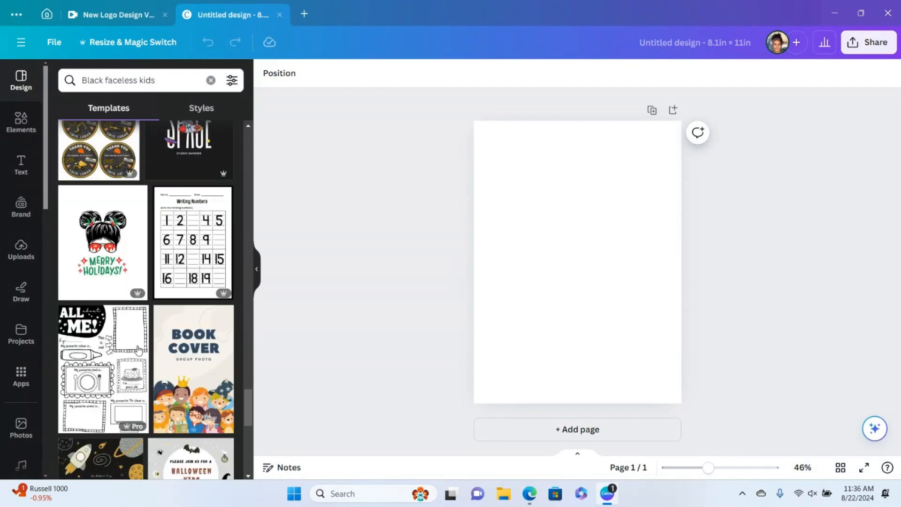
pyautogui.scroll(-6, 138, 349)
pyautogui.scroll(5, 139, 348)
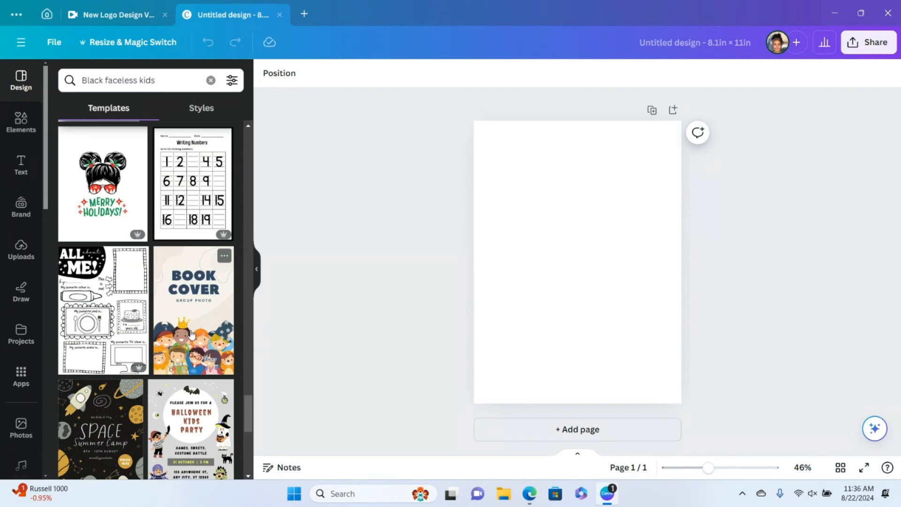
pyautogui.scroll(-1, 172, 354)
pyautogui.scroll(-5, 172, 354)
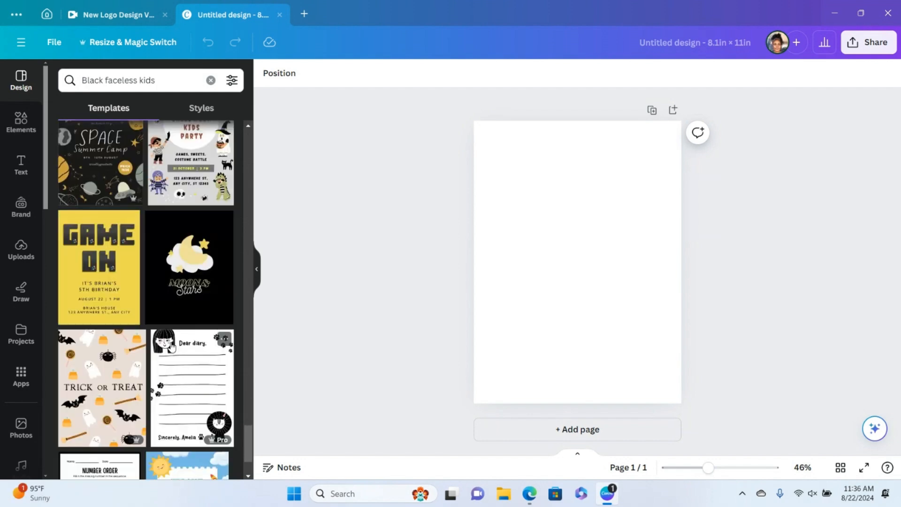
pyautogui.scroll(-3, 172, 346)
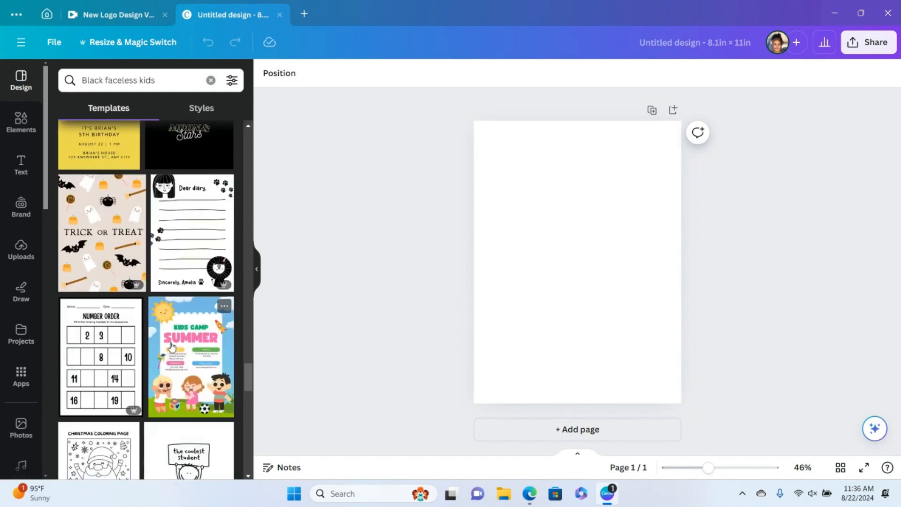
pyautogui.scroll(-2, 172, 348)
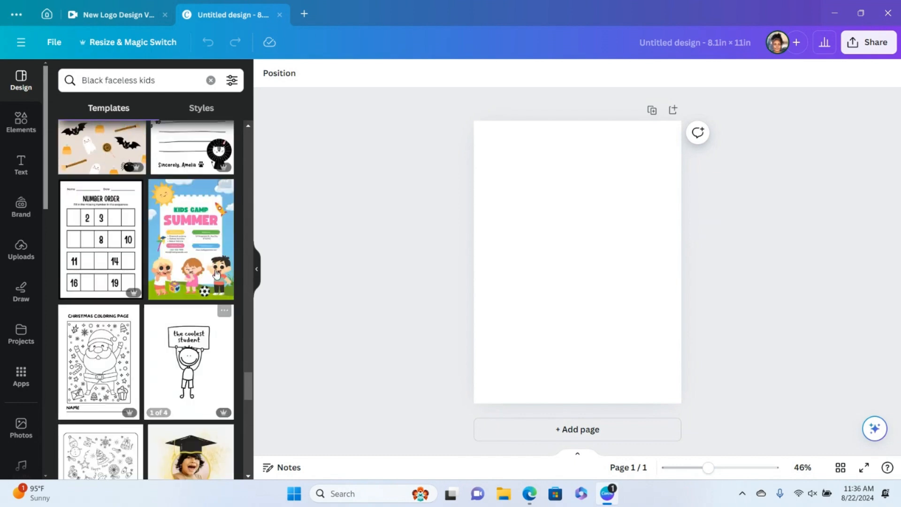
pyautogui.scroll(-6, 176, 279)
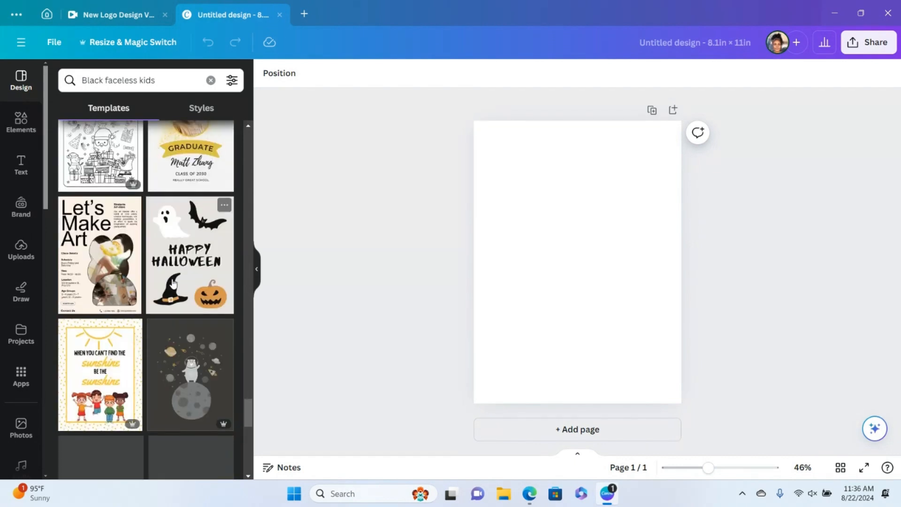
pyautogui.scroll(-2, 172, 282)
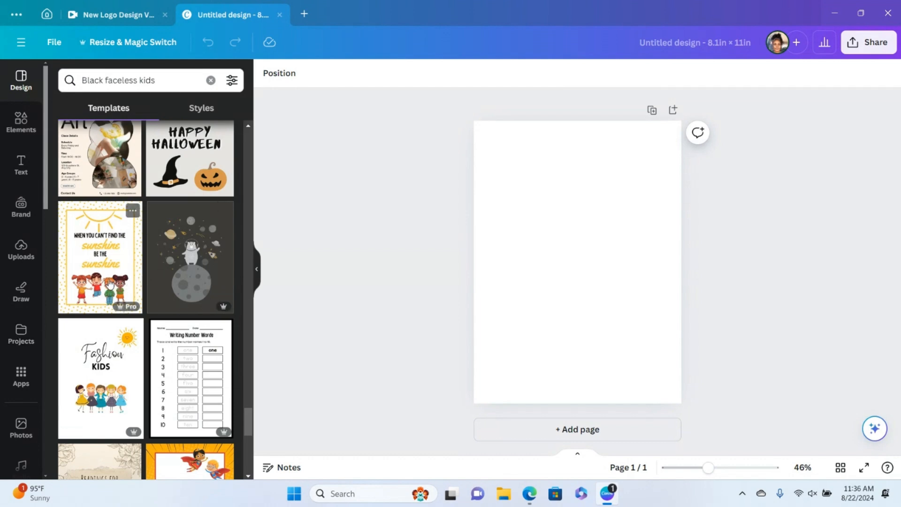
pyautogui.scroll(-1, 109, 282)
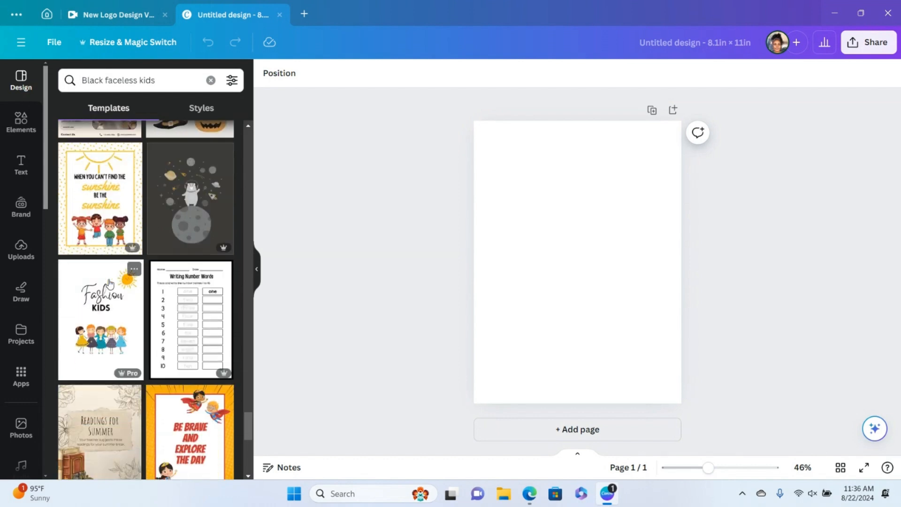
pyautogui.scroll(-2, 108, 282)
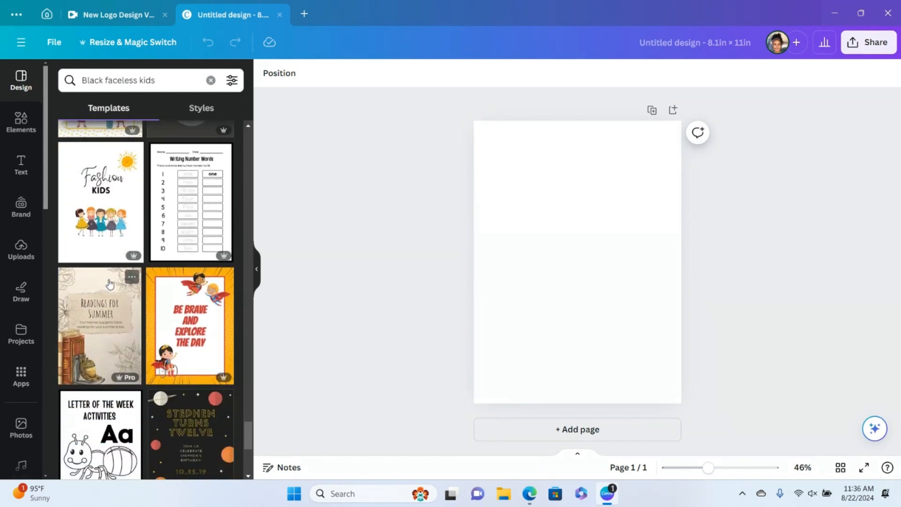
pyautogui.scroll(-1, 109, 282)
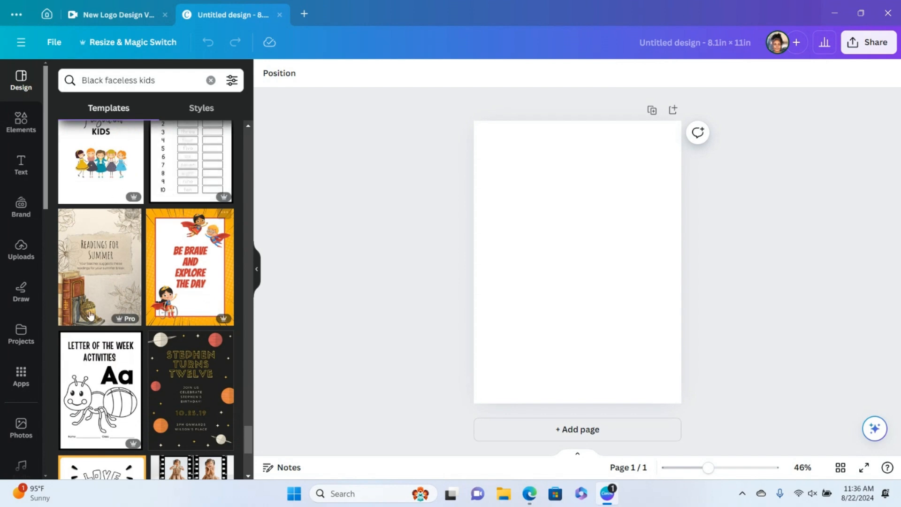
pyautogui.scroll(-3, 146, 256)
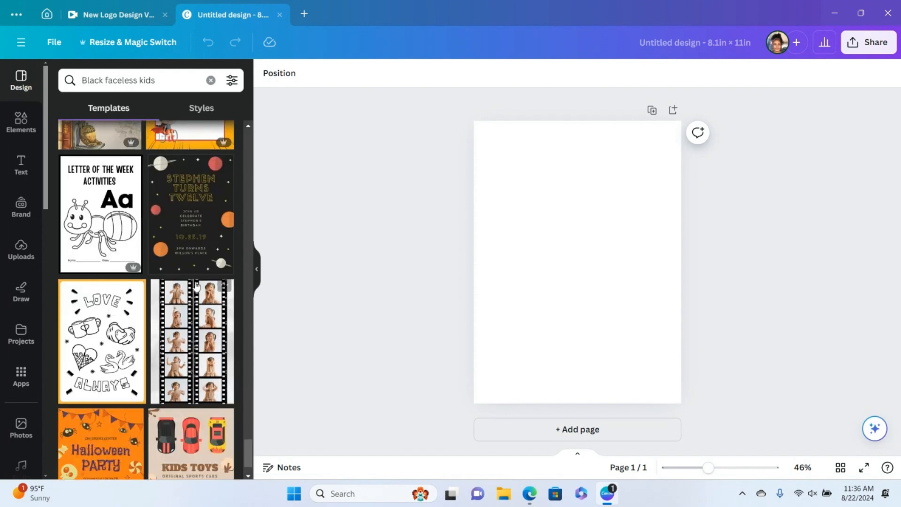
pyautogui.scroll(-1, 102, 366)
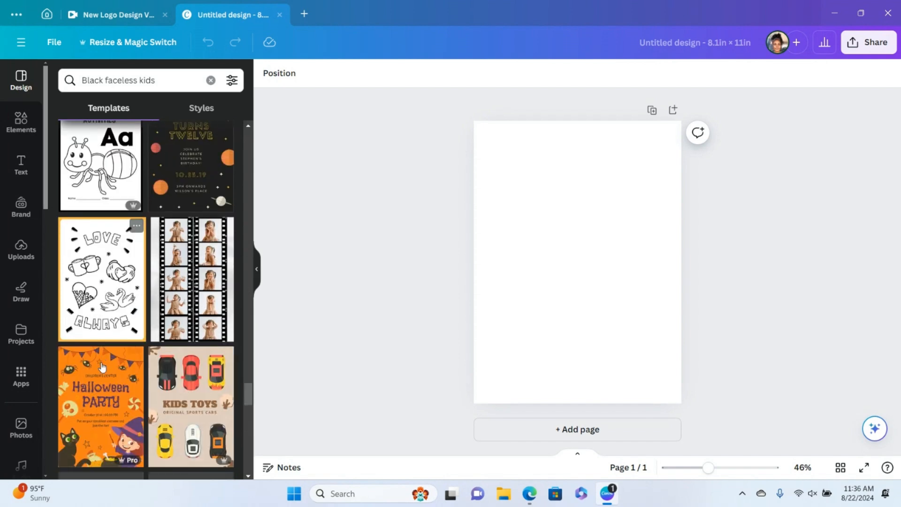
pyautogui.scroll(-1, 102, 367)
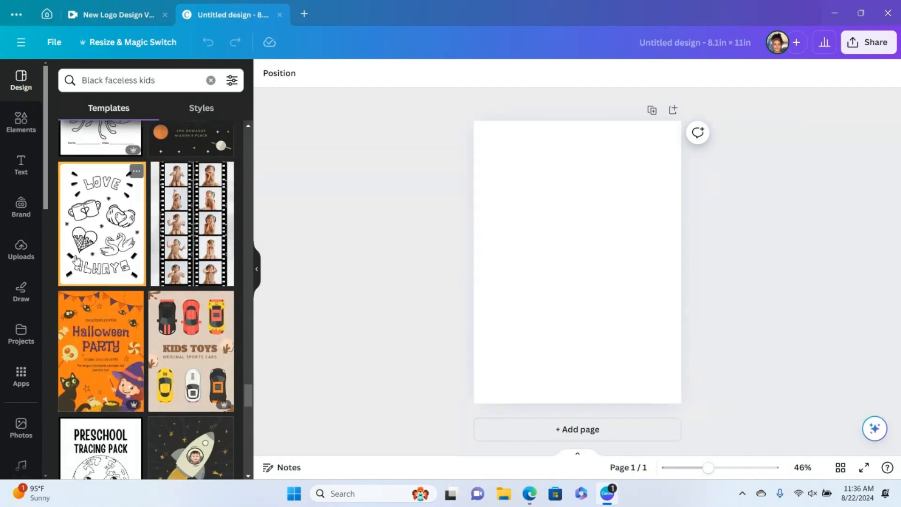
pyautogui.scroll(-1, 155, 326)
pyautogui.scroll(-5, 155, 327)
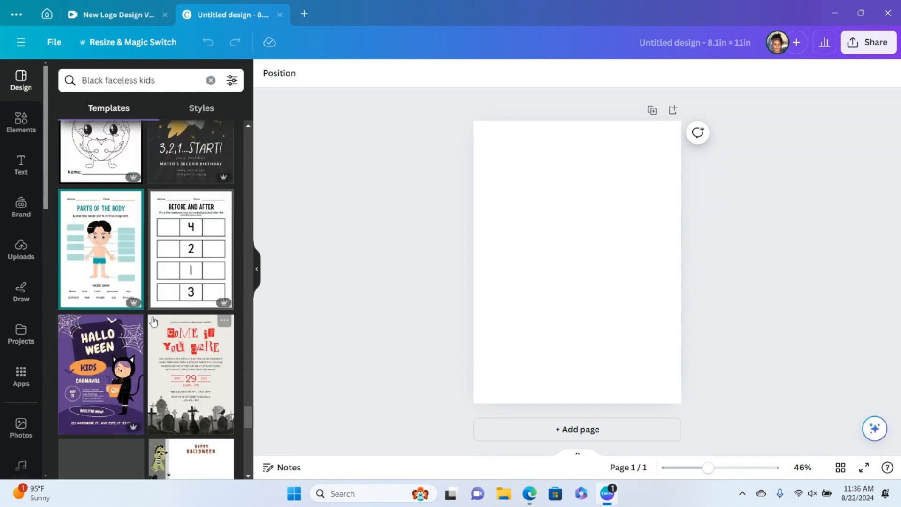
pyautogui.scroll(-5, 153, 321)
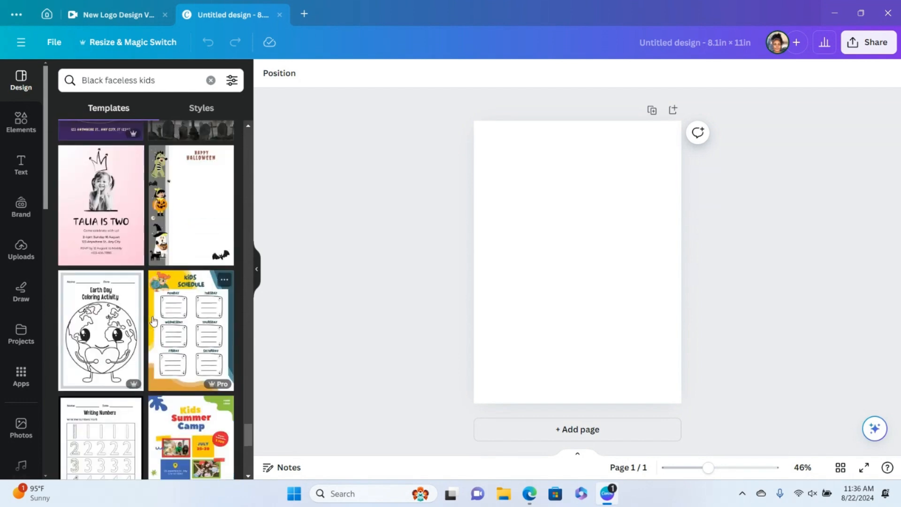
pyautogui.scroll(-3, 153, 321)
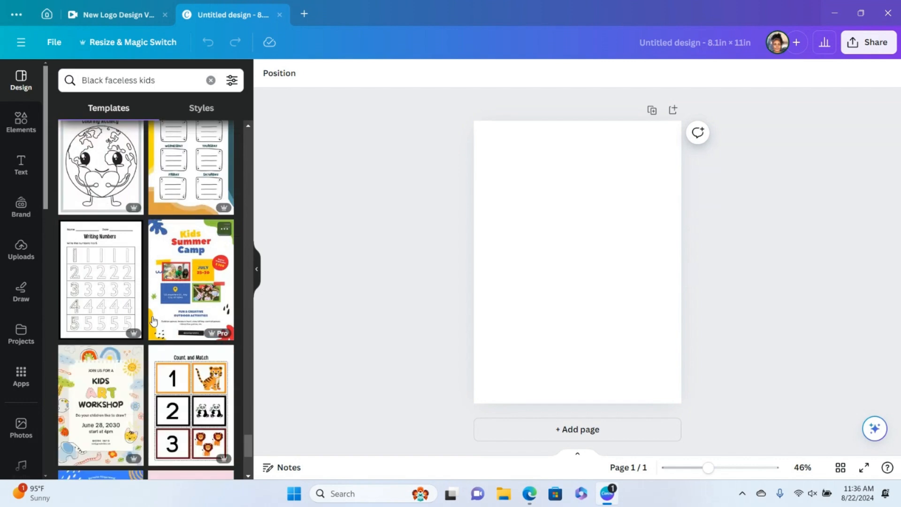
pyautogui.scroll(-1, 153, 321)
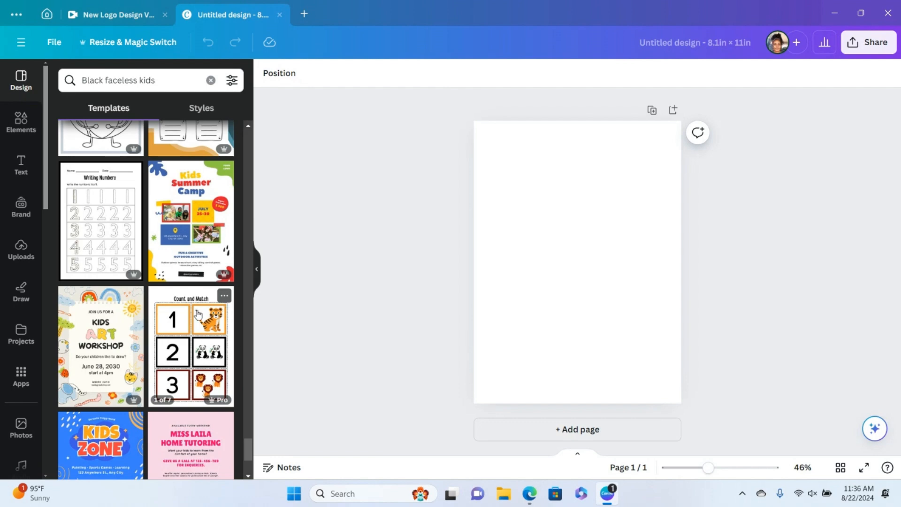
pyautogui.scroll(-2, 184, 317)
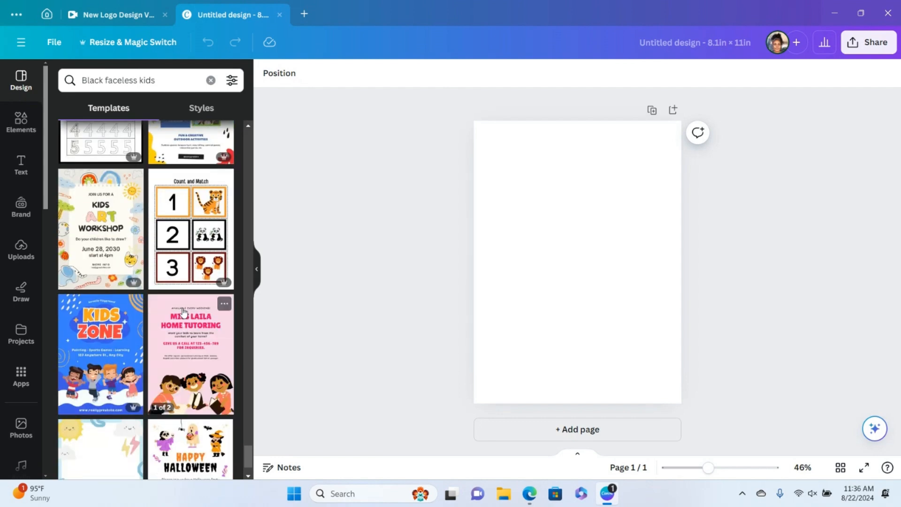
# Step: Apply the Kids Art Workshop flyer template with the crayon border from the template results to the blank page
pyautogui.scroll(-1, 184, 312)
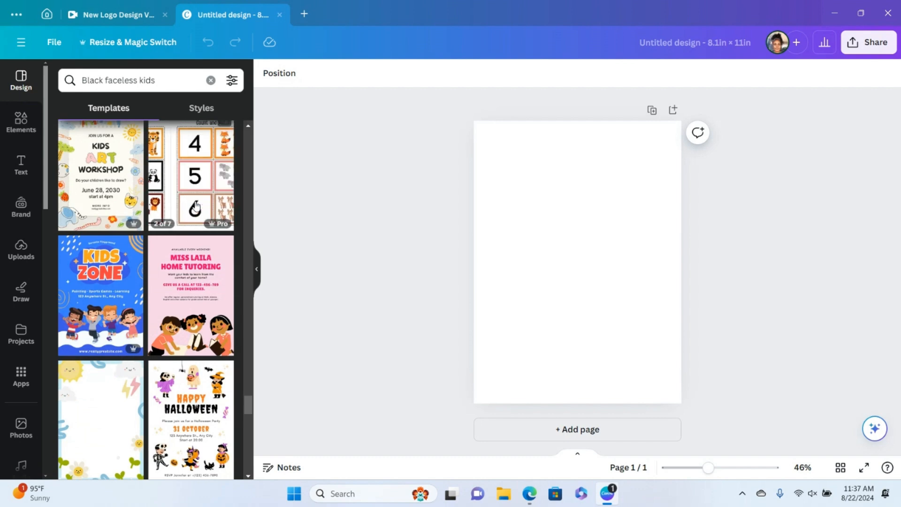
pyautogui.scroll(-5, 75, 325)
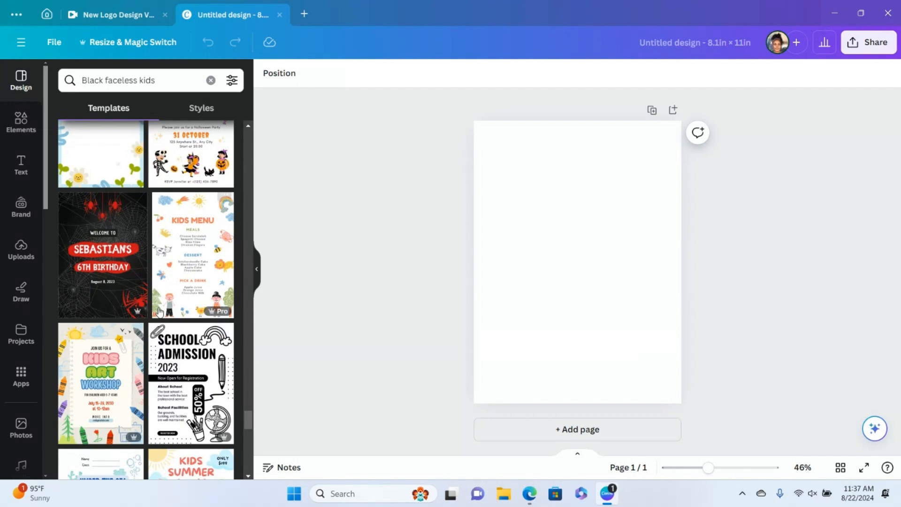
pyautogui.scroll(-1, 110, 413)
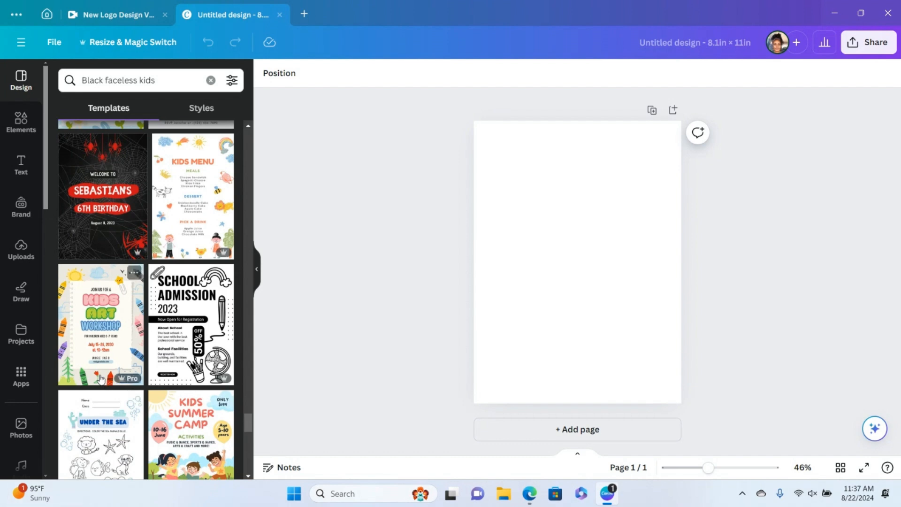
pyautogui.click(100, 309)
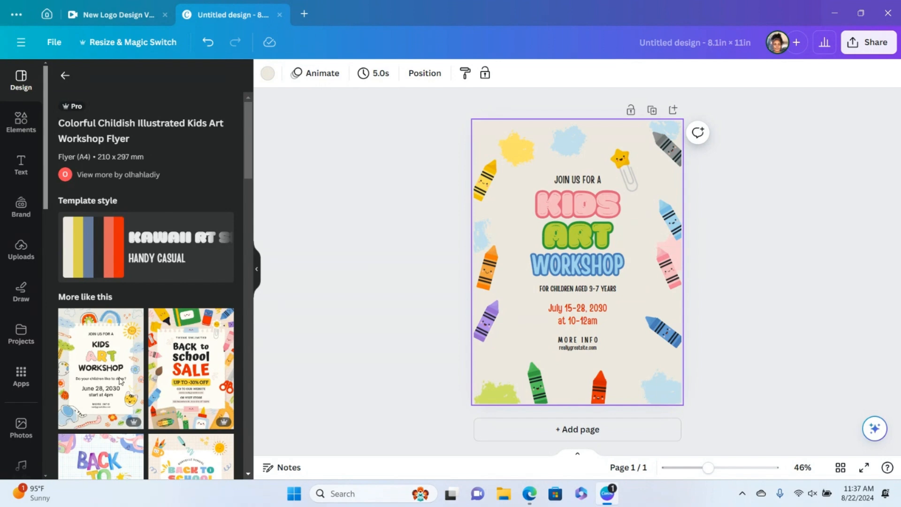
# Step: Delete the notepaper group and replace the design with the similar Colorful Pastel Watercolor Back to School Flyer template
pyautogui.scroll(-2, 122, 380)
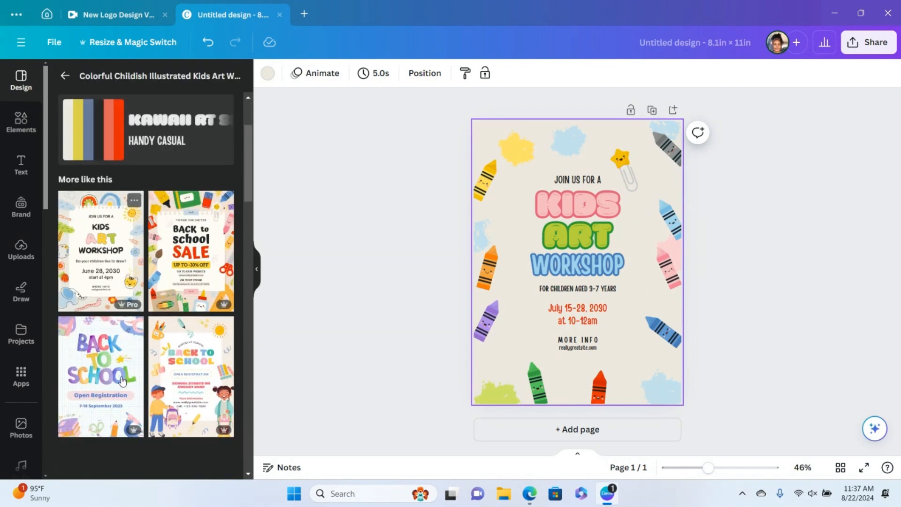
pyautogui.scroll(-2, 121, 380)
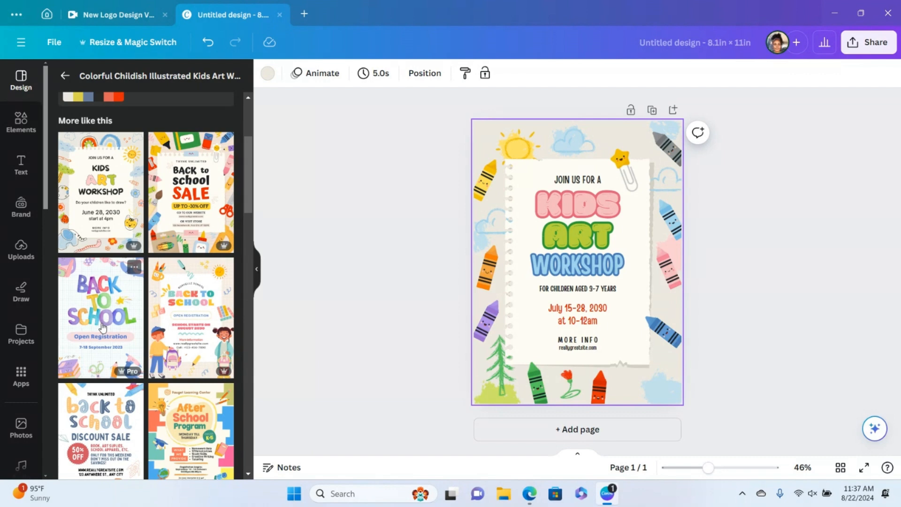
pyautogui.rightClick(610, 169)
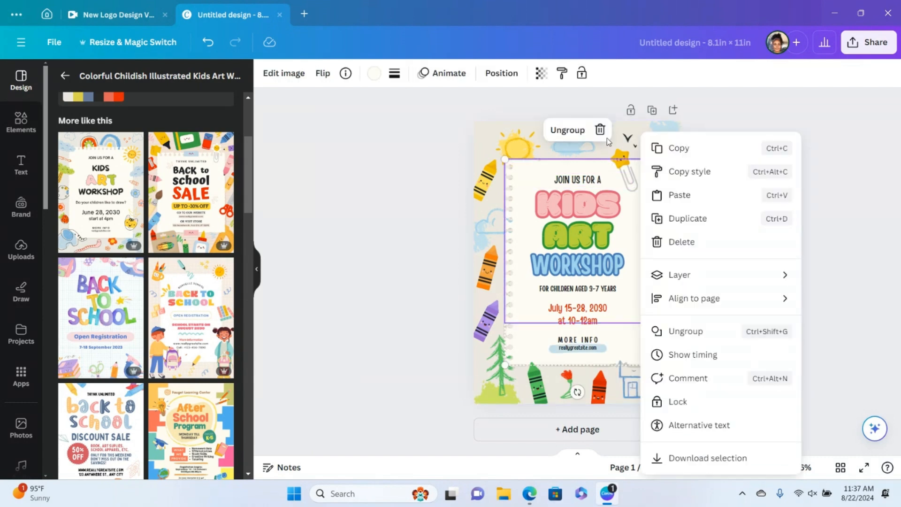
pyautogui.press('Delete')
pyautogui.click(82, 296)
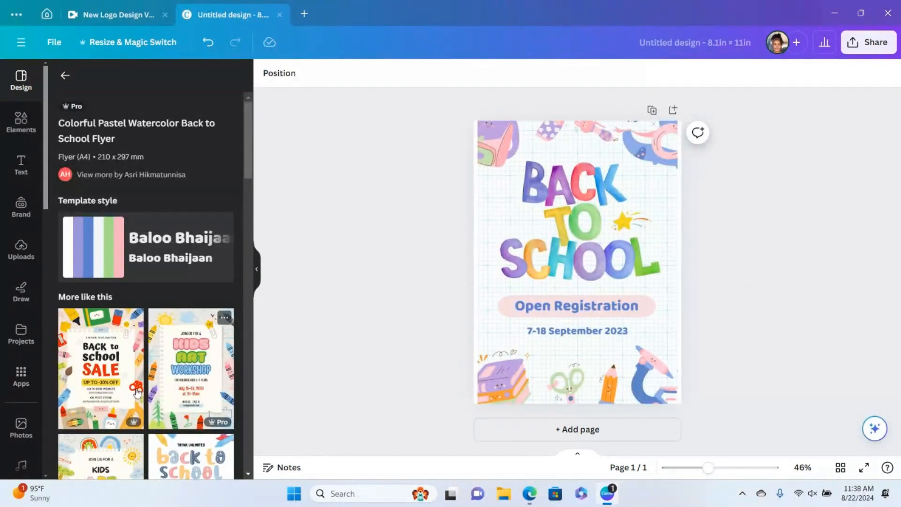
pyautogui.scroll(-2, 137, 392)
pyautogui.scroll(1, 137, 393)
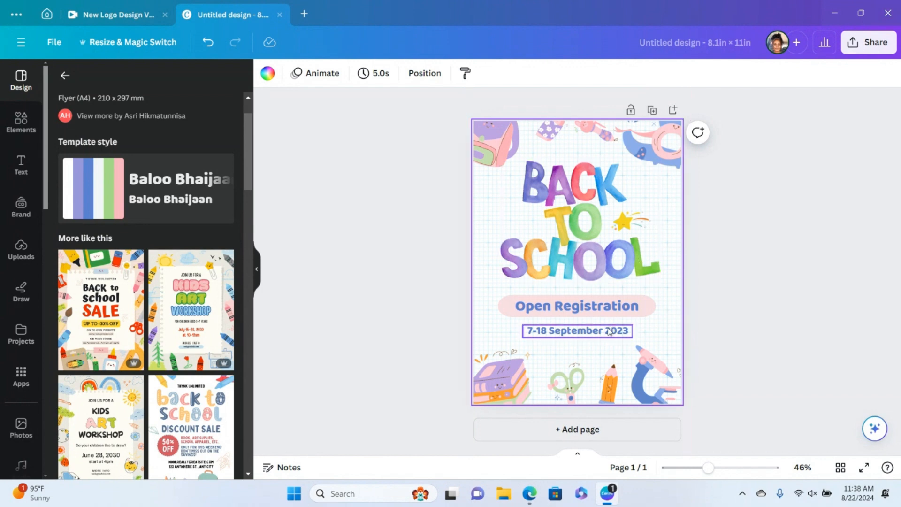
# Step: Delete the "Open Registration" text and add "ONYX" inside the pink banner in Bobby Jones at size 44.2
pyautogui.click(543, 308)
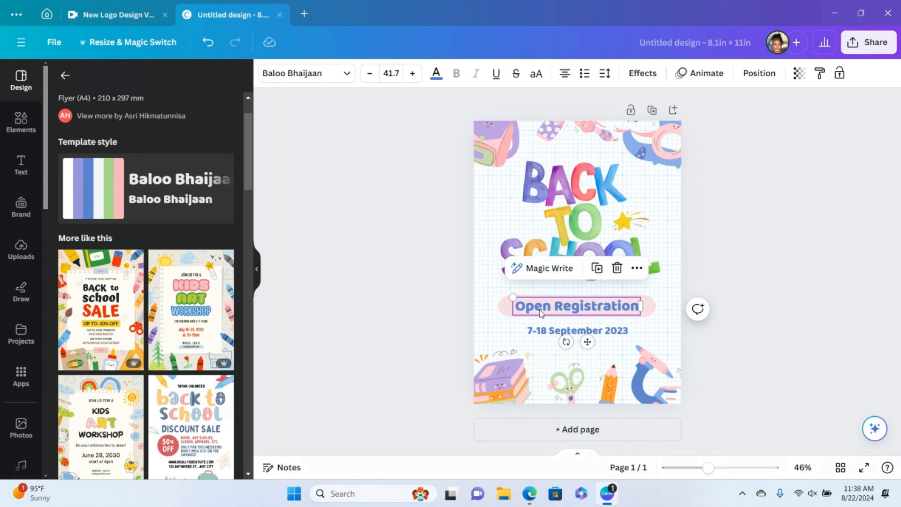
pyautogui.click(619, 275)
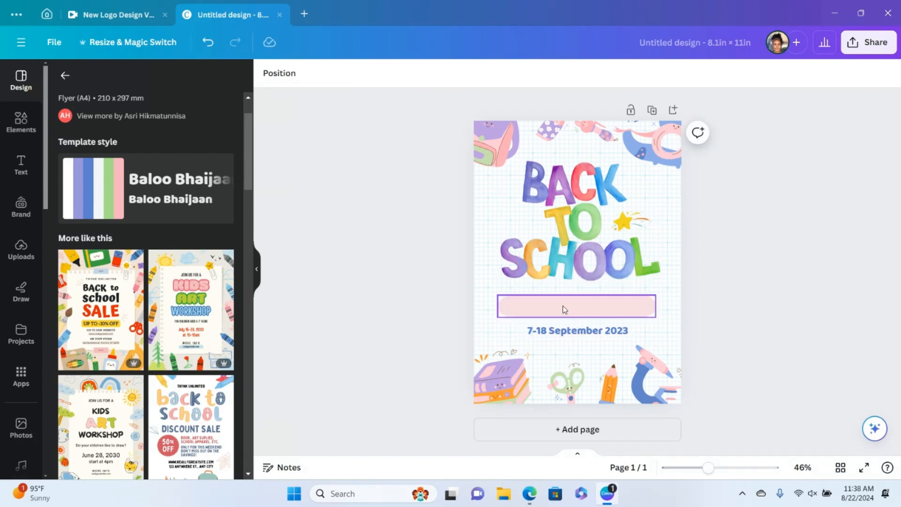
pyautogui.click(547, 308)
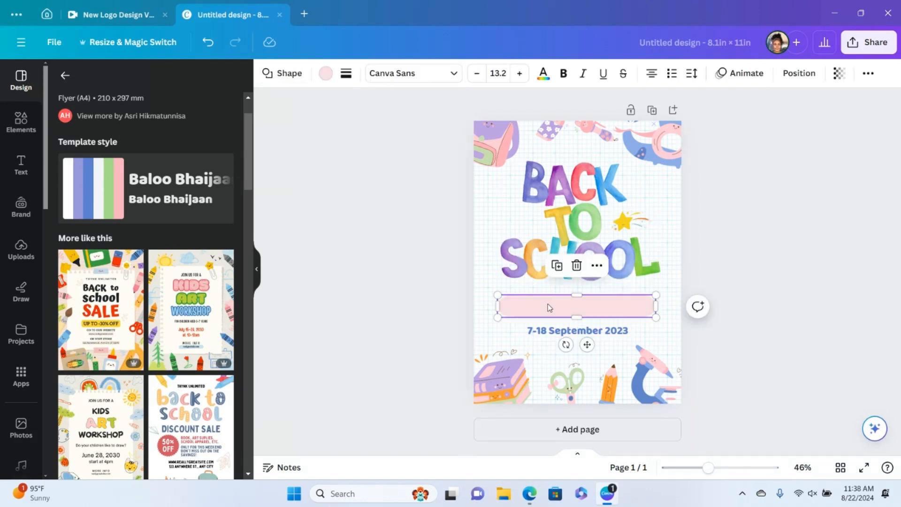
pyautogui.click(546, 305)
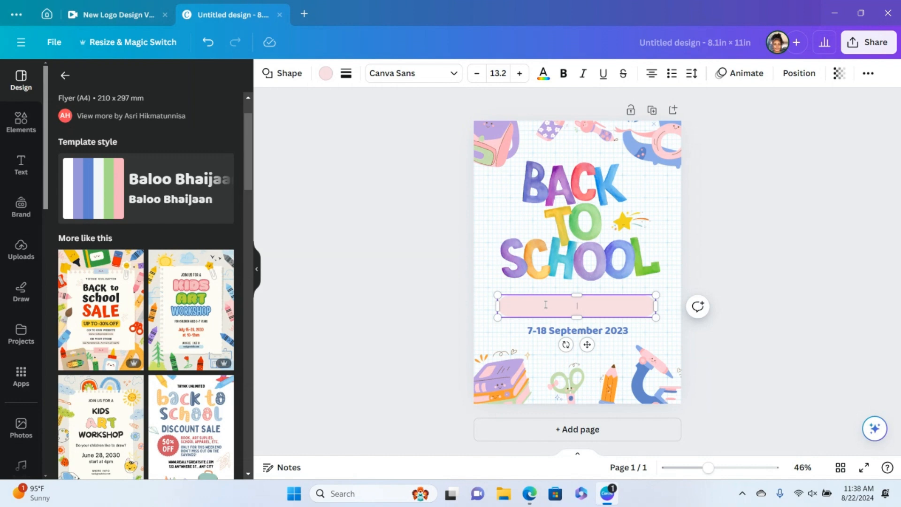
pyautogui.write('ONYX')
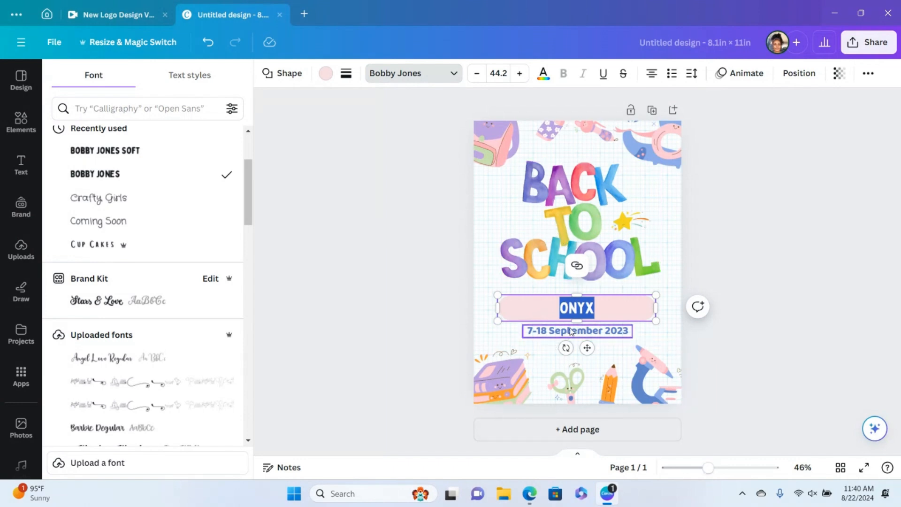
pyautogui.click(648, 332)
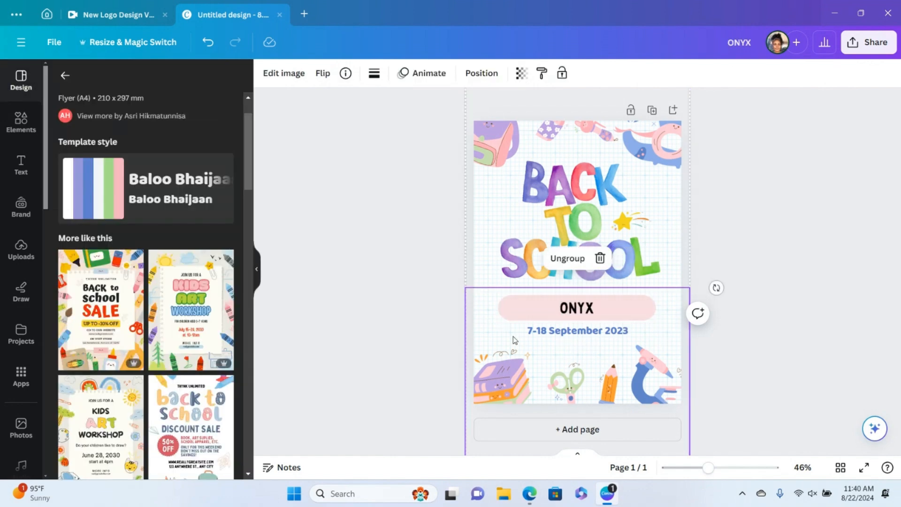
# Step: Fill the pink name banner with a medium blue from the document colors, and delete the date text below it
pyautogui.click(526, 306)
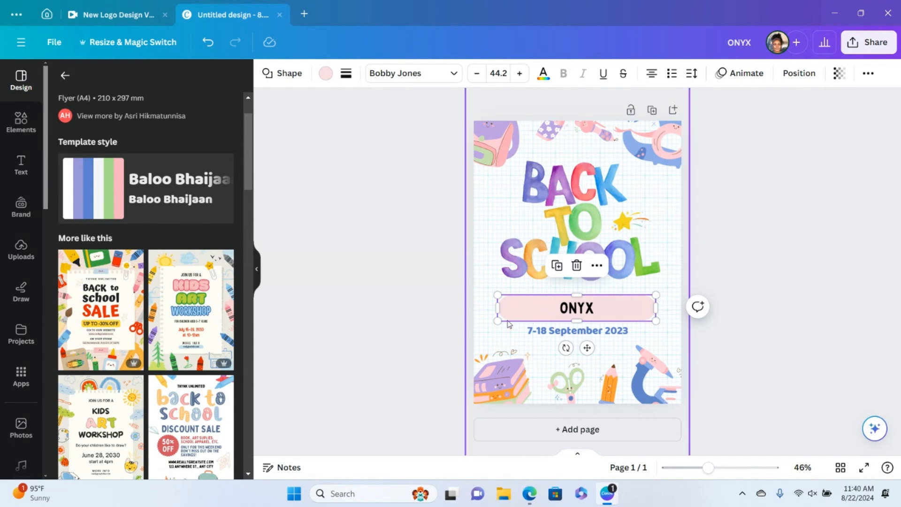
pyautogui.click(324, 75)
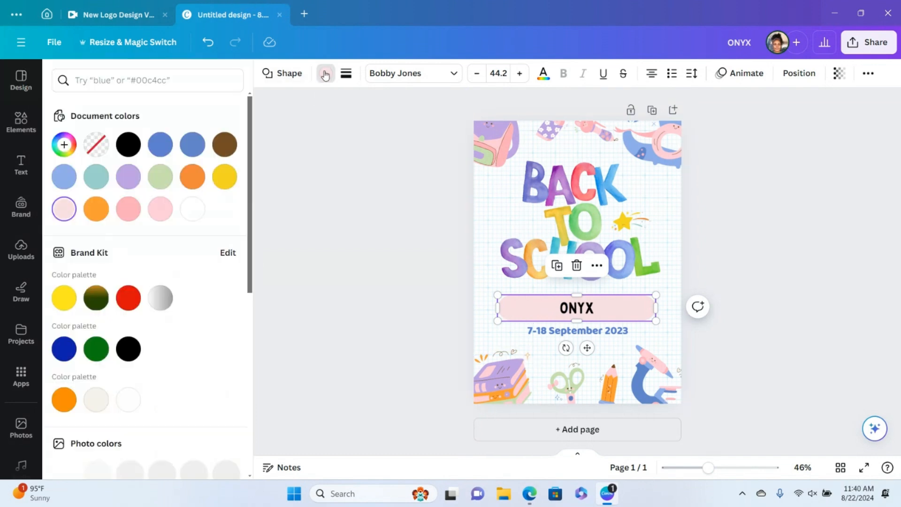
pyautogui.click(190, 142)
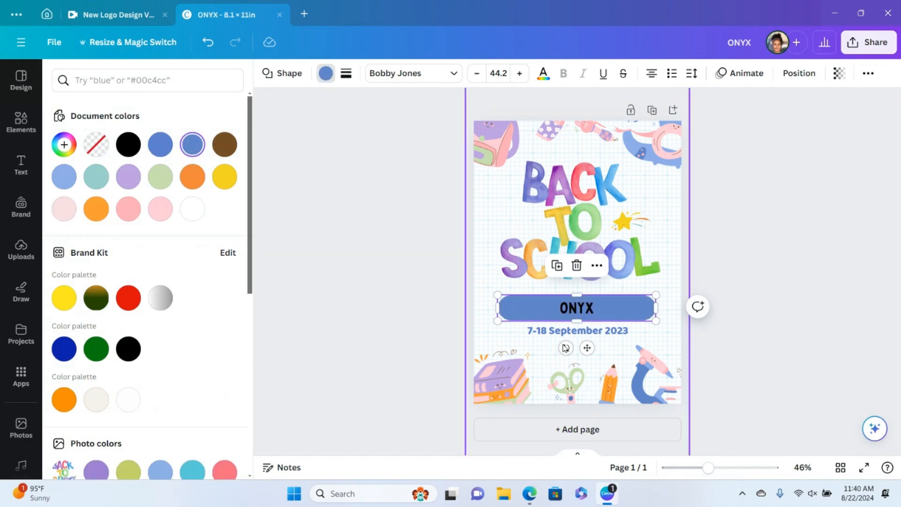
pyautogui.click(537, 334)
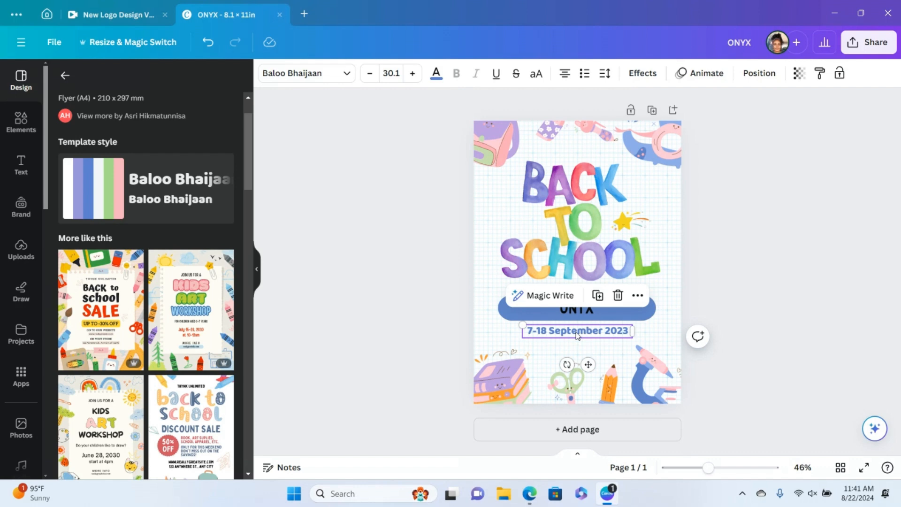
pyautogui.click(619, 295)
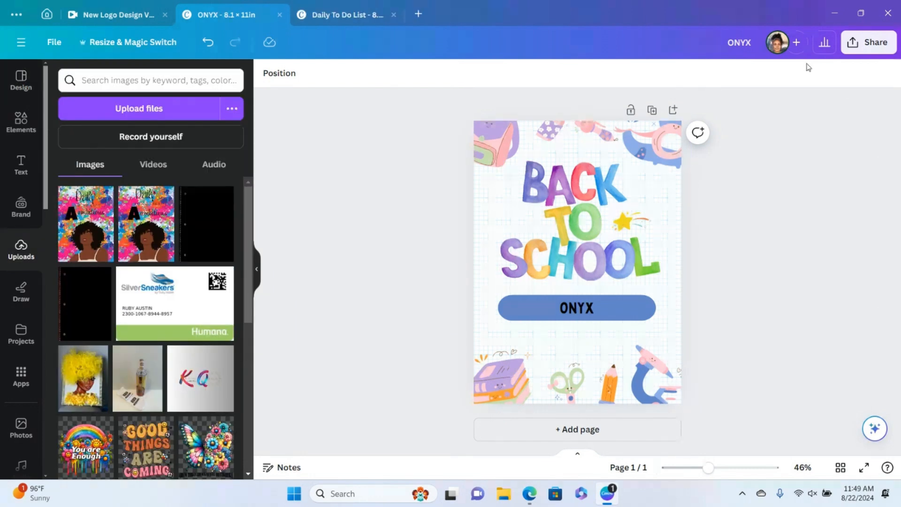
# Step: Download the design as a PNG with a transparent background, saving it as BACK TO SCHOOL in the Canva Designs folder
pyautogui.click(870, 52)
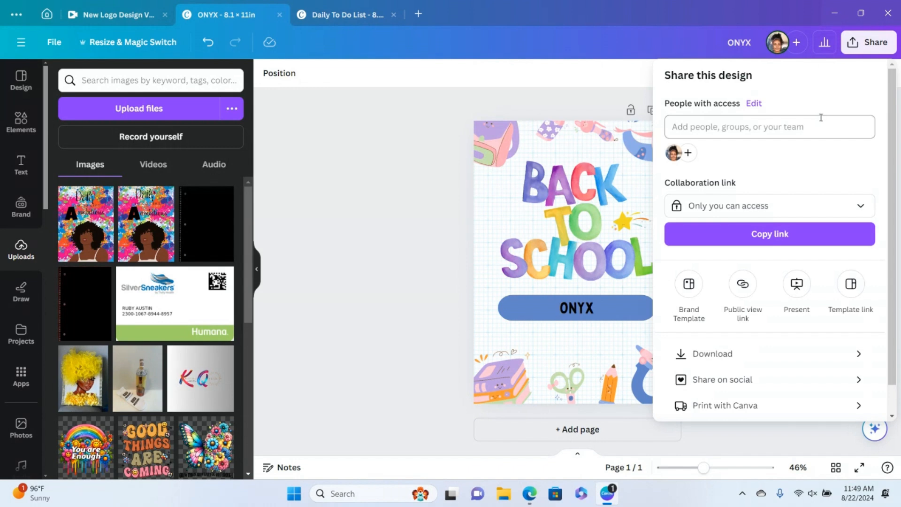
pyautogui.scroll(-1, 756, 282)
pyautogui.scroll(-1, 756, 280)
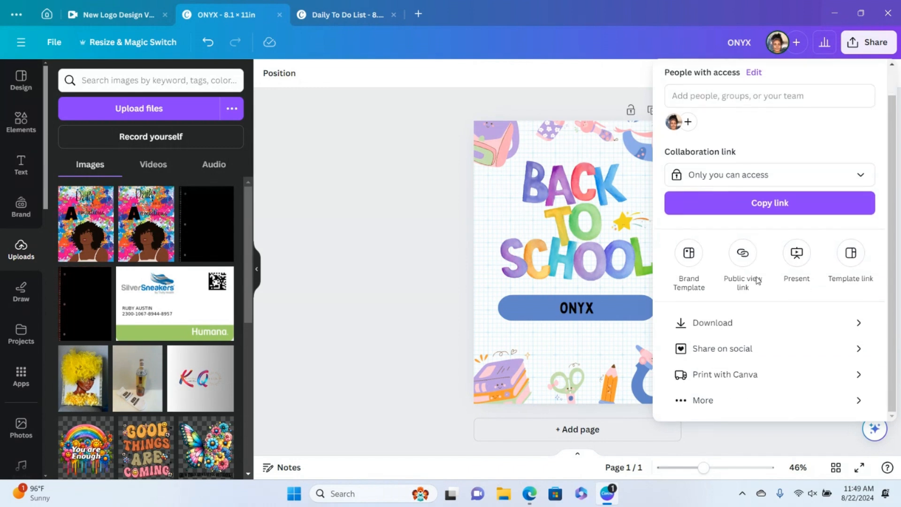
pyautogui.click(706, 323)
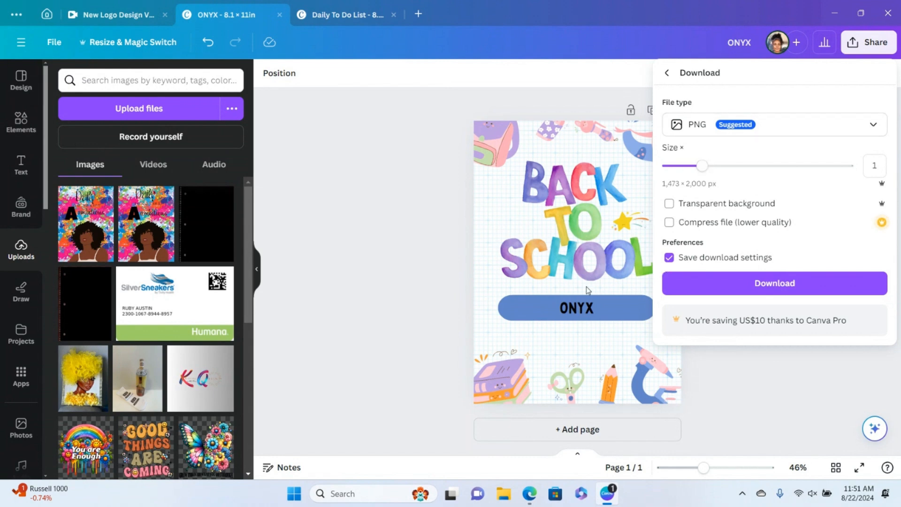
pyautogui.click(669, 203)
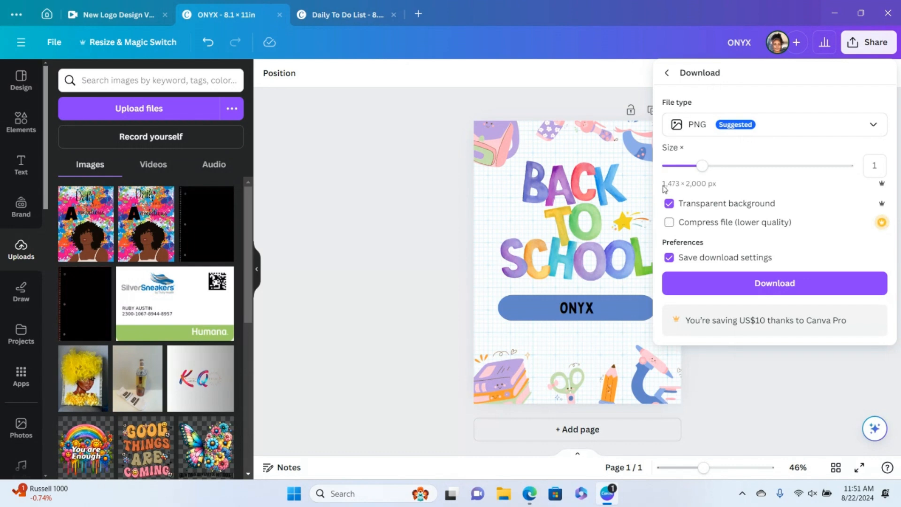
pyautogui.click(744, 287)
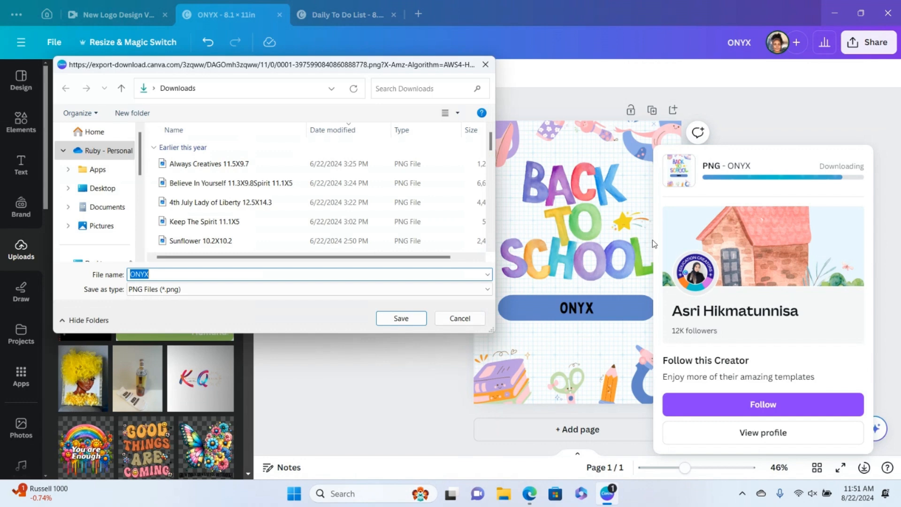
pyautogui.press('Return')
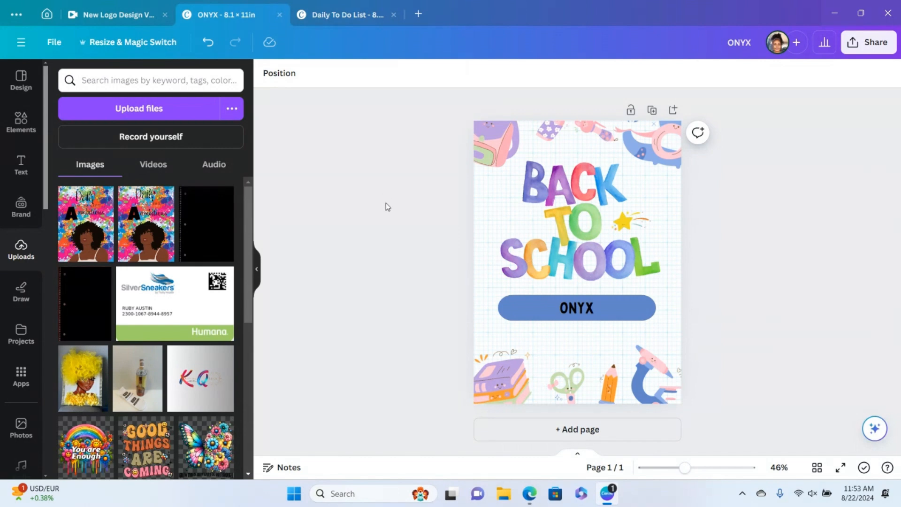
# Step: Upload the BACK TO SCHOOL image from the Canva Designs folder on the Desktop
pyautogui.click(137, 113)
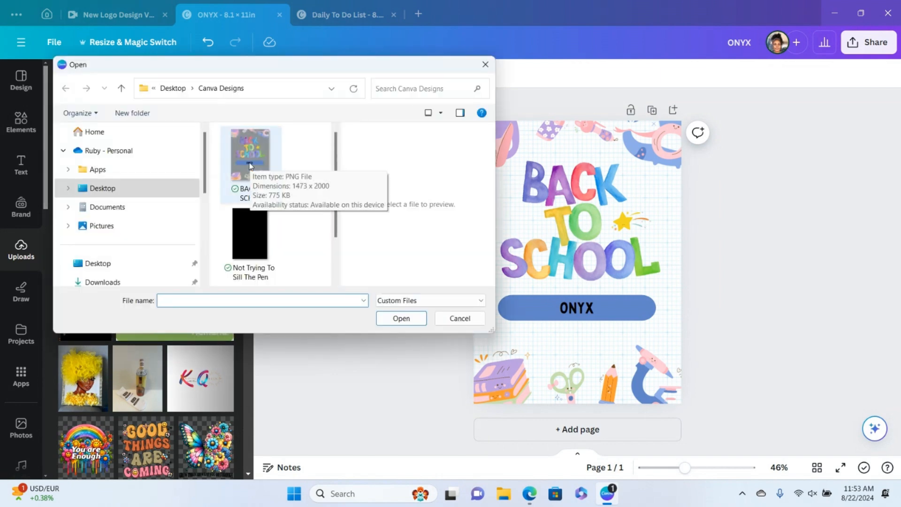
pyautogui.click(249, 165)
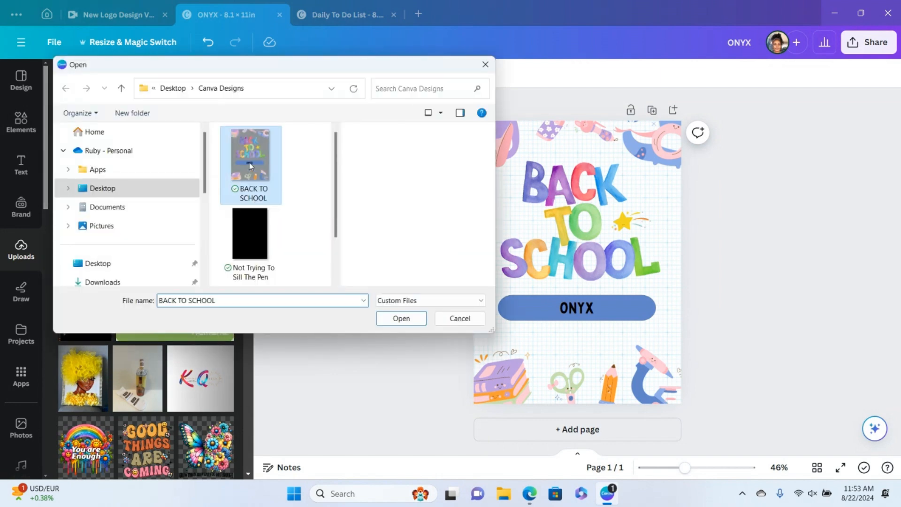
pyautogui.click(401, 319)
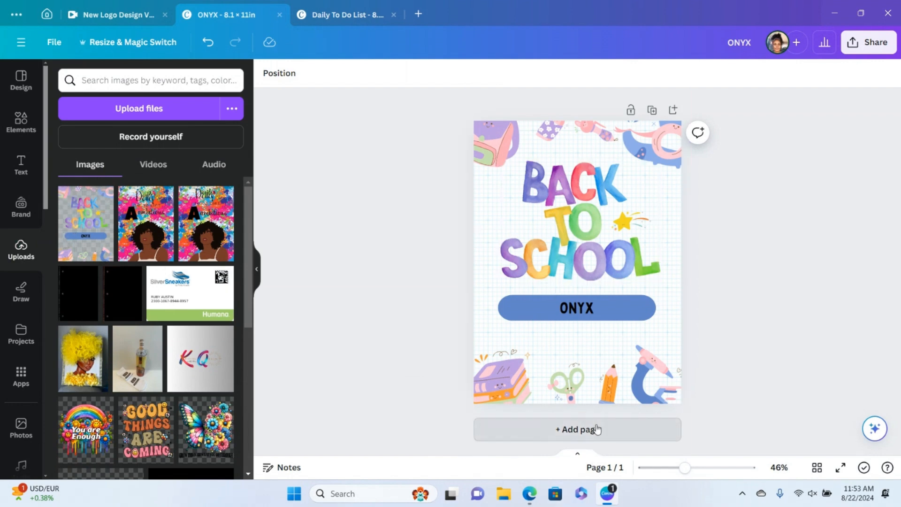
# Step: Add a second page with the uploaded Back to School image, and enlarge and position it to span the page's width
pyautogui.click(567, 420)
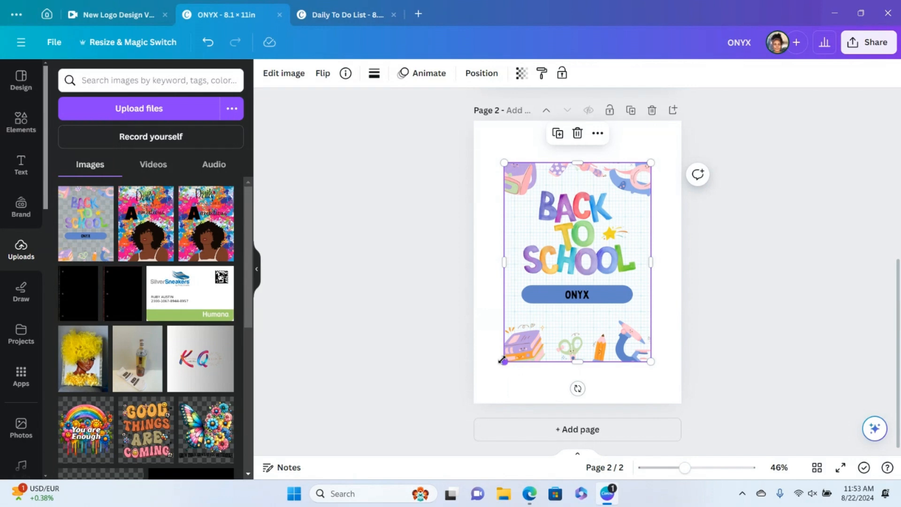
pyautogui.moveTo(501, 360); pyautogui.dragTo(477, 398)
pyautogui.moveTo(650, 163); pyautogui.dragTo(687, 128)
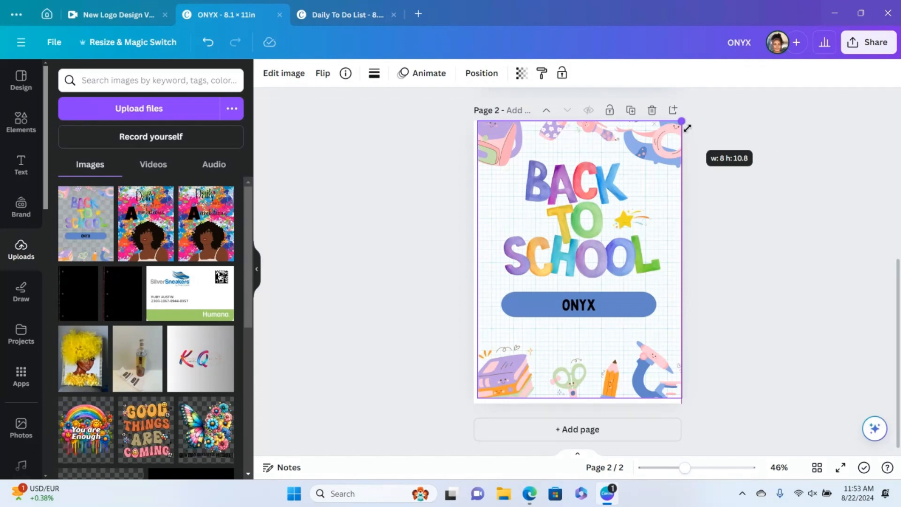
pyautogui.moveTo(687, 128); pyautogui.dragTo(686, 118)
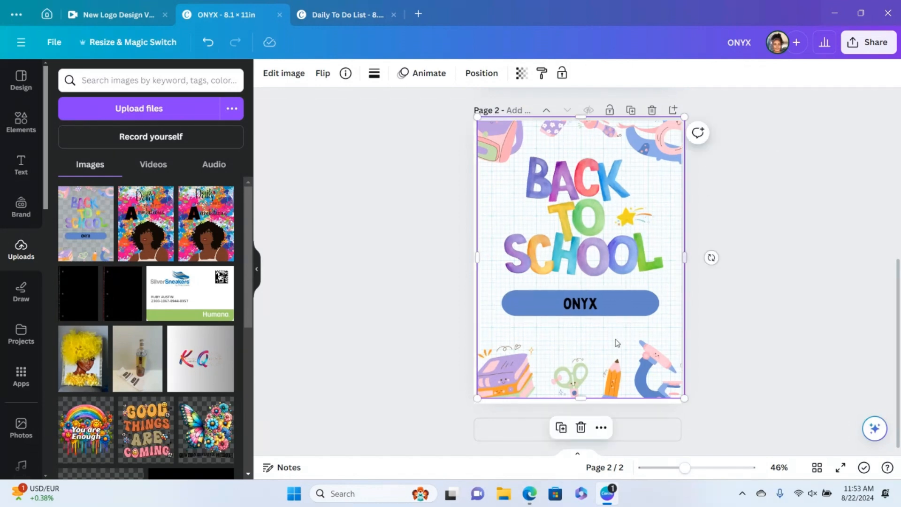
pyautogui.moveTo(478, 399)
pyautogui.mouseDown()
pyautogui.moveTo(469, 409)
pyautogui.moveTo(478, 397)
pyautogui.mouseUp()
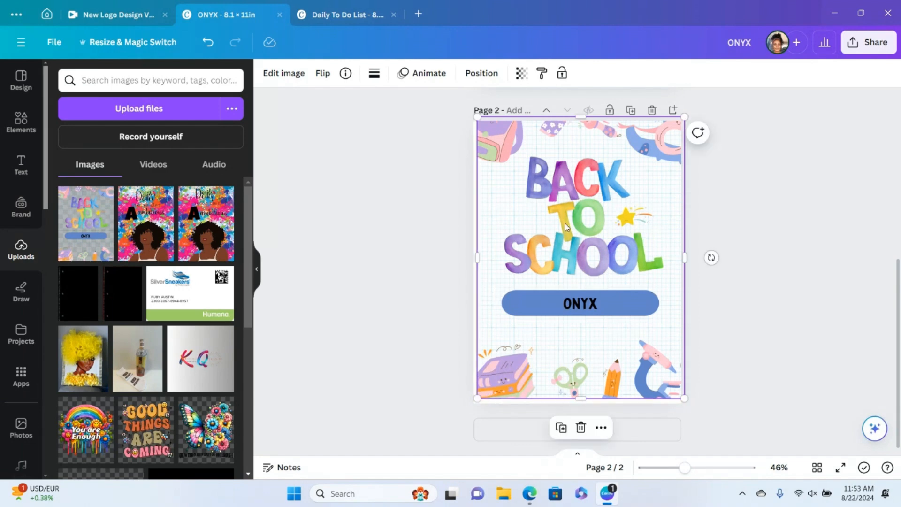
pyautogui.moveTo(565, 224); pyautogui.dragTo(563, 234)
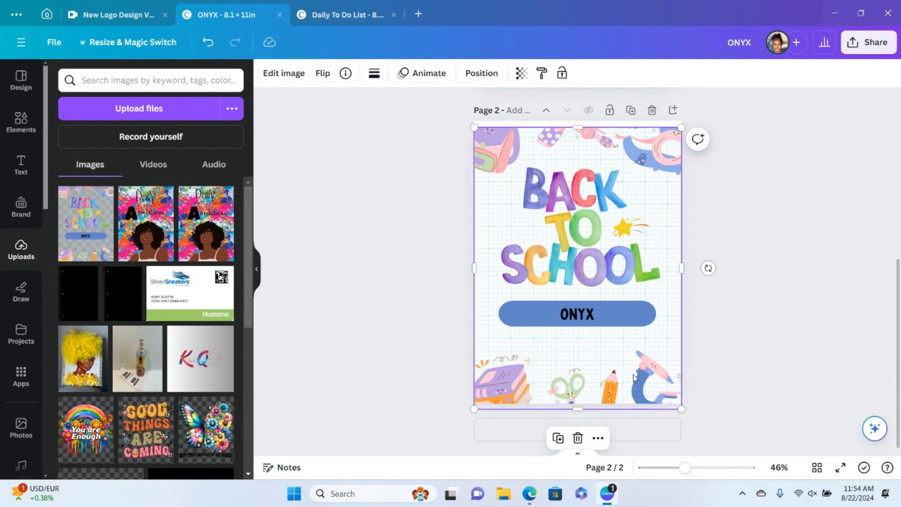
pyautogui.click(705, 354)
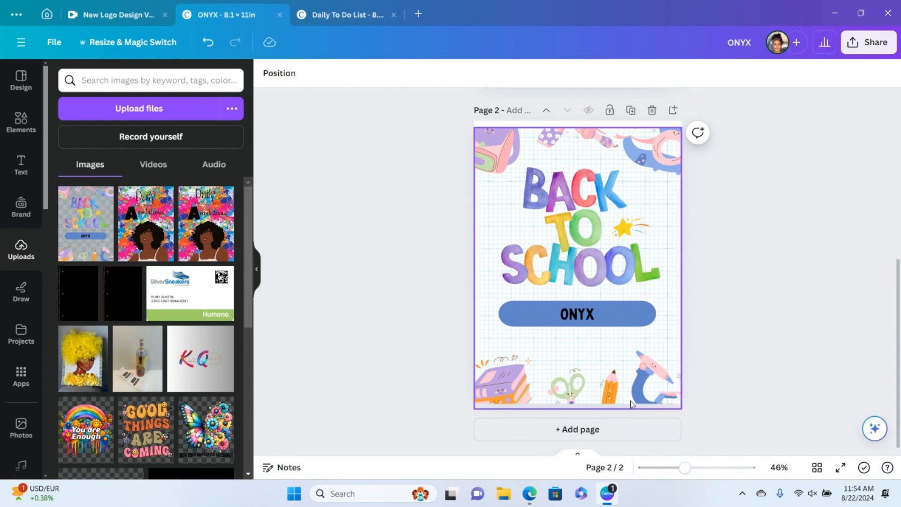
# Step: Add a blank third page to the design
pyautogui.click(584, 430)
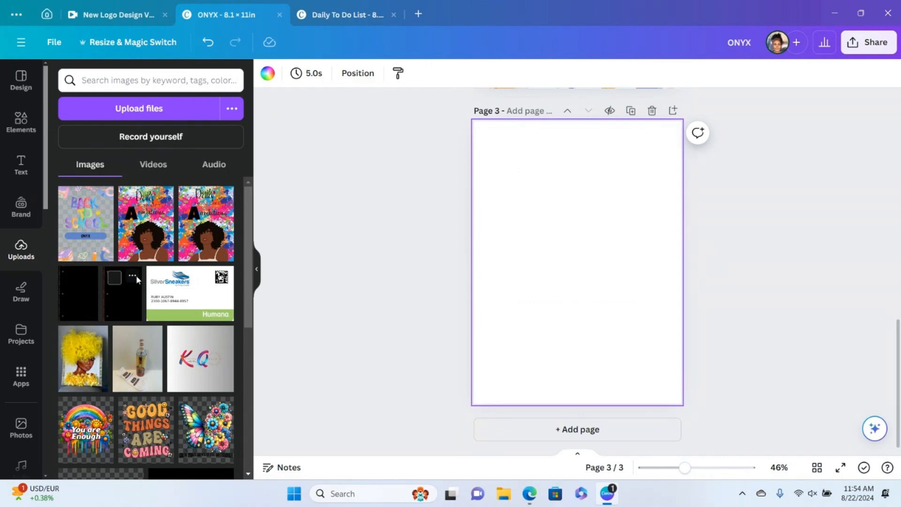
pyautogui.click(132, 275)
pyautogui.press('Escape')
pyautogui.click(114, 300)
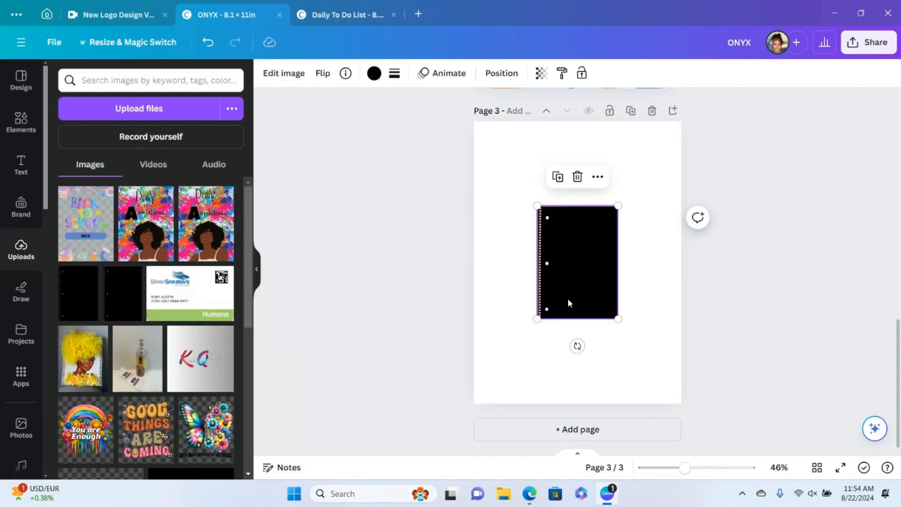
pyautogui.click(577, 177)
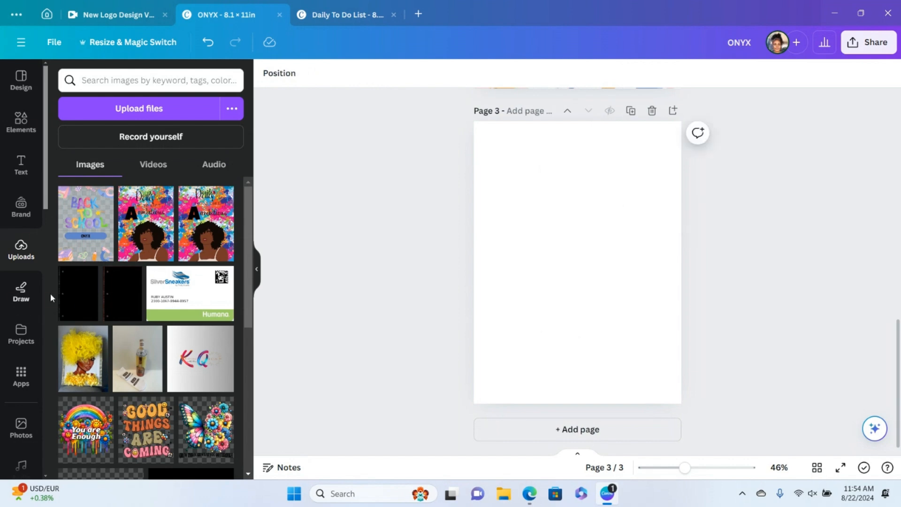
# Step: Place the first uploaded black notebook template on page 3 and stretch and position it to nearly fill the page
pyautogui.click(72, 298)
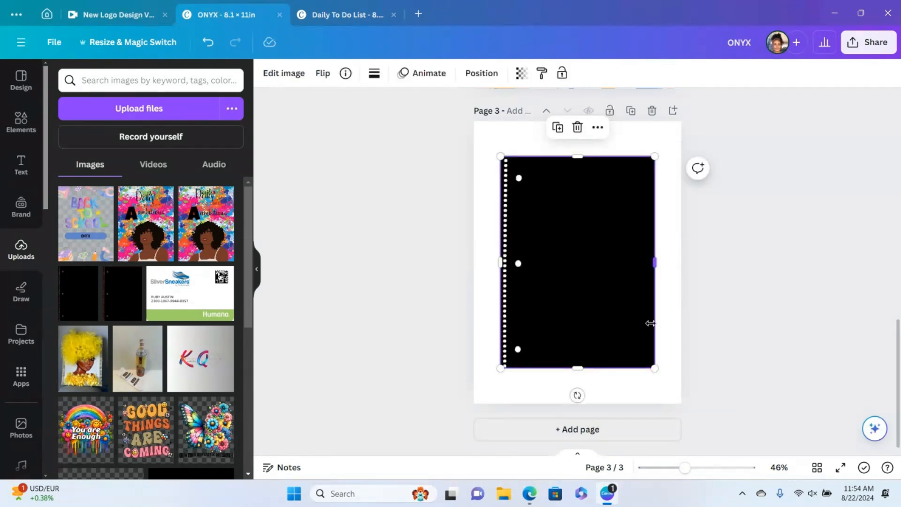
pyautogui.moveTo(655, 262); pyautogui.dragTo(679, 252)
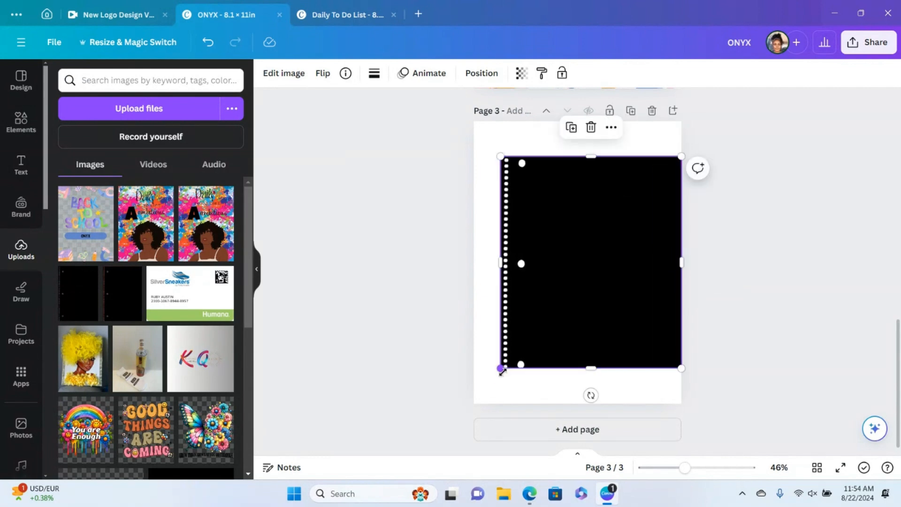
pyautogui.moveTo(497, 378); pyautogui.dragTo(468, 413)
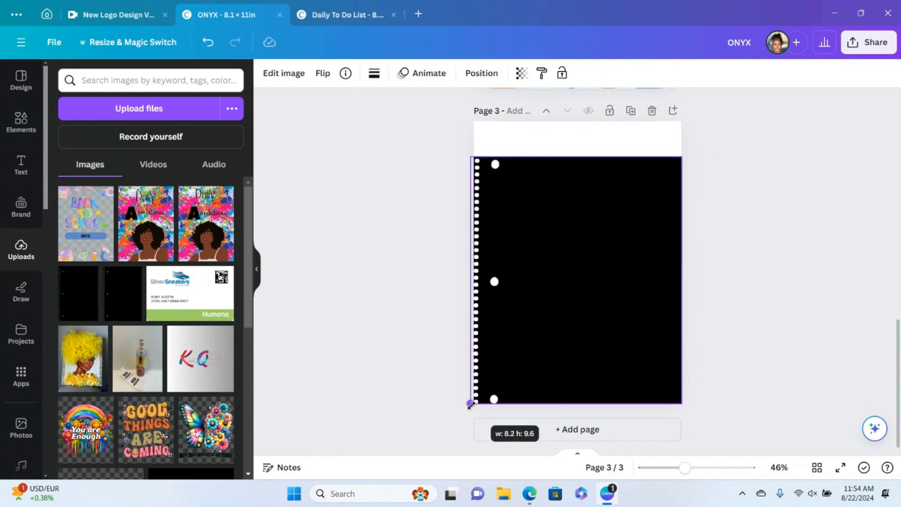
pyautogui.moveTo(681, 280); pyautogui.dragTo(674, 280)
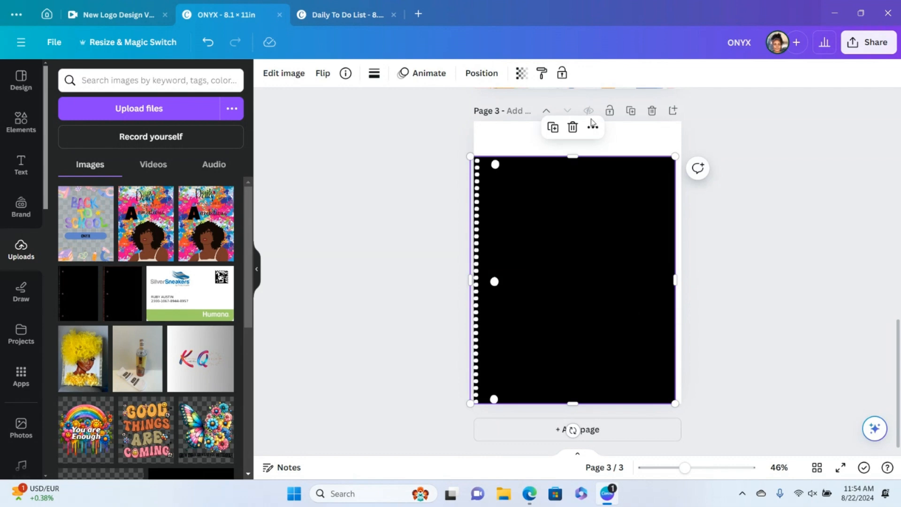
pyautogui.moveTo(574, 156); pyautogui.dragTo(594, 149)
pyautogui.moveTo(551, 302); pyautogui.dragTo(559, 280)
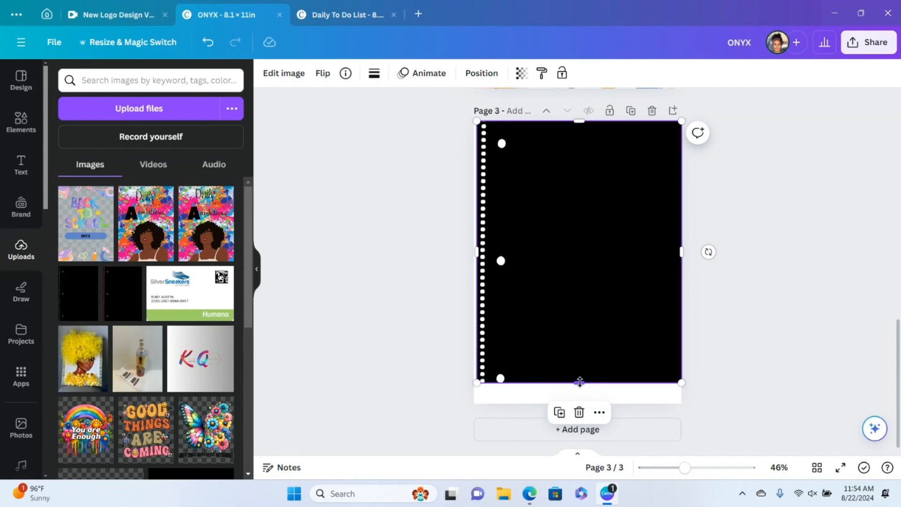
pyautogui.moveTo(580, 382); pyautogui.dragTo(579, 391)
pyautogui.moveTo(576, 281); pyautogui.dragTo(567, 280)
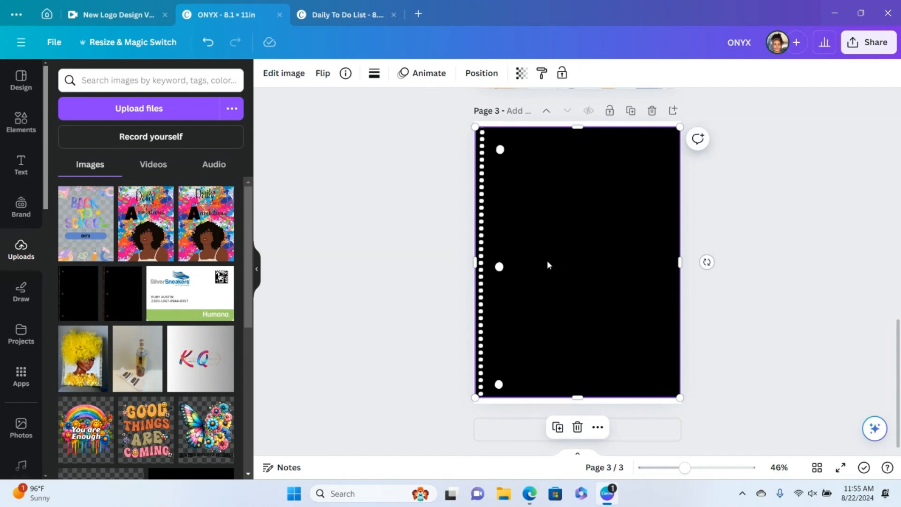
# Step: Move the black notebook template onto page 2 and align it over the Back to School image
pyautogui.scroll(3, 546, 261)
pyautogui.moveTo(574, 403); pyautogui.dragTo(567, 122)
pyautogui.scroll(-1, 500, 398)
pyautogui.scroll(-3, 501, 398)
pyautogui.scroll(10, 500, 393)
pyautogui.scroll(-3, 504, 372)
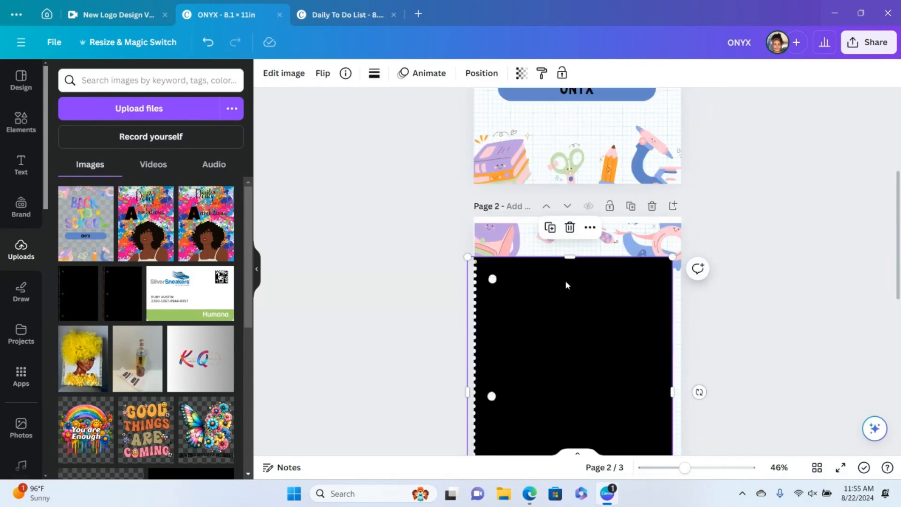
pyautogui.scroll(-3, 565, 280)
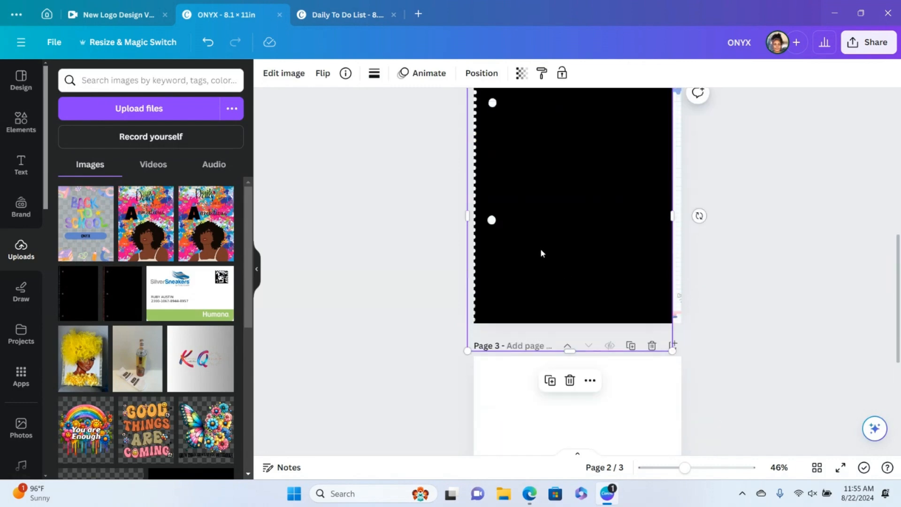
pyautogui.scroll(2, 540, 253)
pyautogui.moveTo(545, 266); pyautogui.dragTo(571, 278)
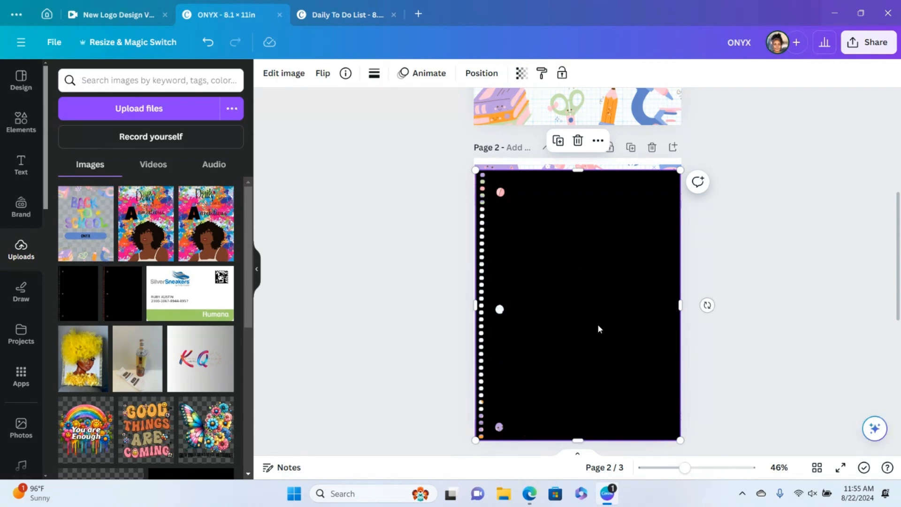
# Step: Move the black notebook template off the Back to School image and back down to page 3
pyautogui.moveTo(578, 275); pyautogui.dragTo(584, 478)
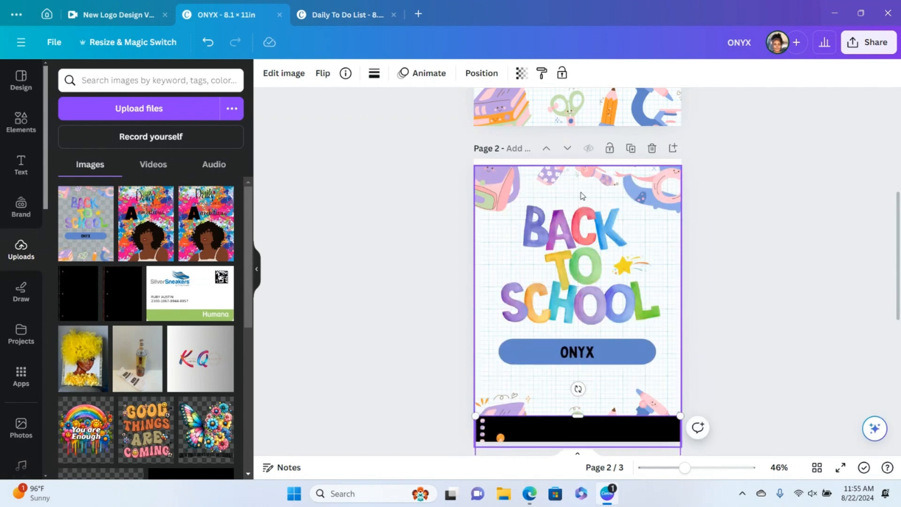
pyautogui.scroll(4, 581, 193)
pyautogui.scroll(-10, 582, 195)
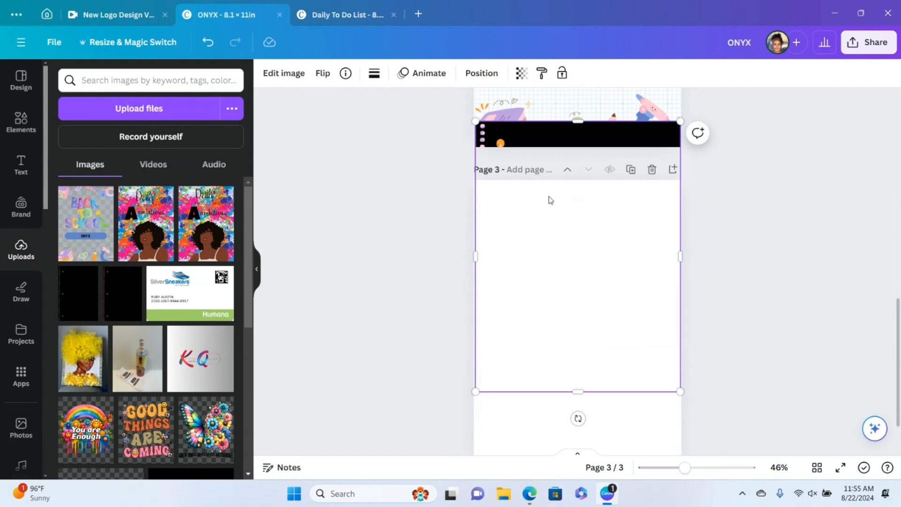
pyautogui.moveTo(553, 135); pyautogui.dragTo(552, 208)
# Step: Delete the first page containing the original layered Back to School design
pyautogui.scroll(8, 553, 146)
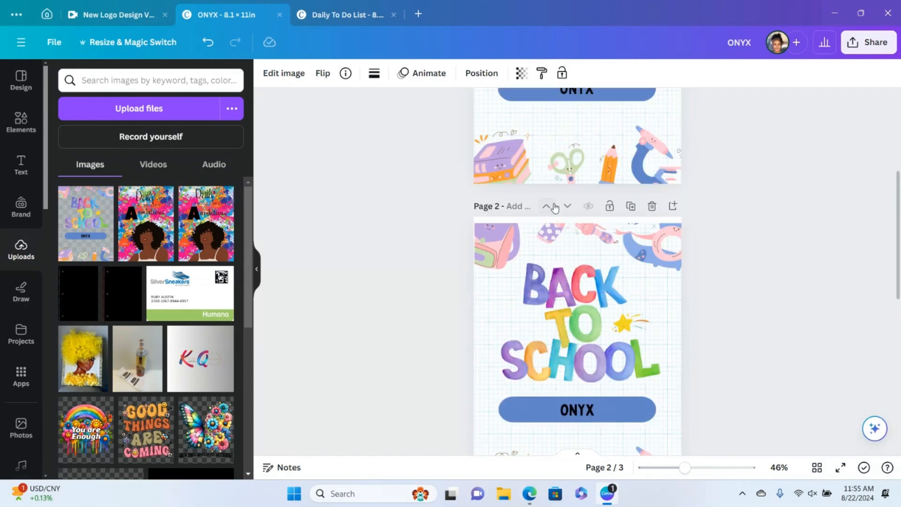
pyautogui.scroll(4, 553, 211)
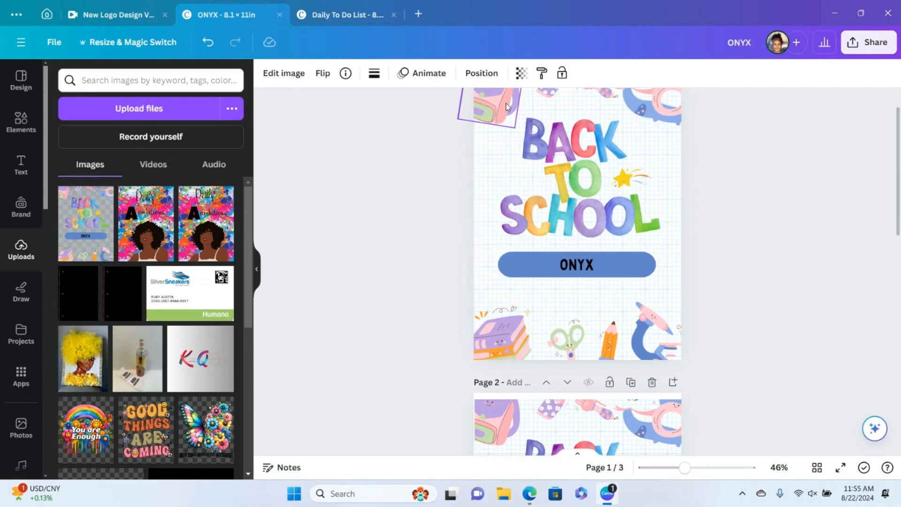
pyautogui.click(581, 174)
pyautogui.click(687, 238)
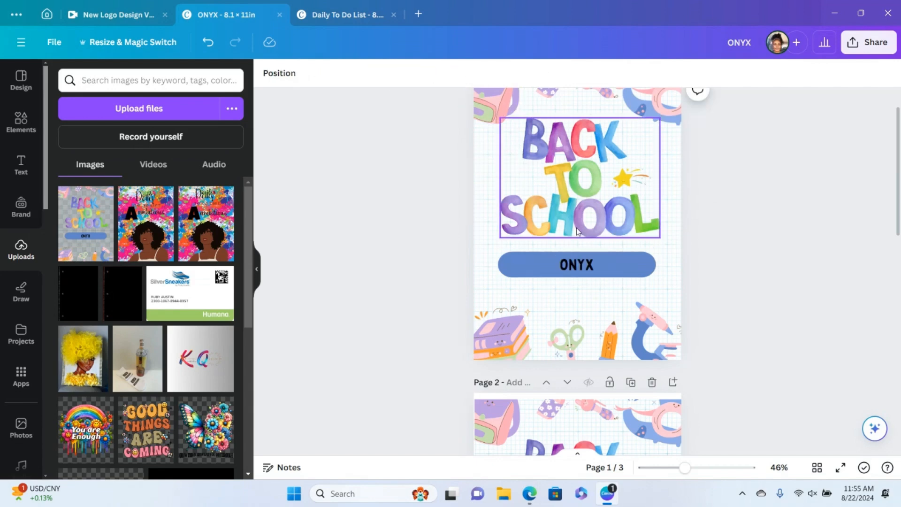
pyautogui.scroll(-2, 576, 227)
pyautogui.scroll(3, 579, 230)
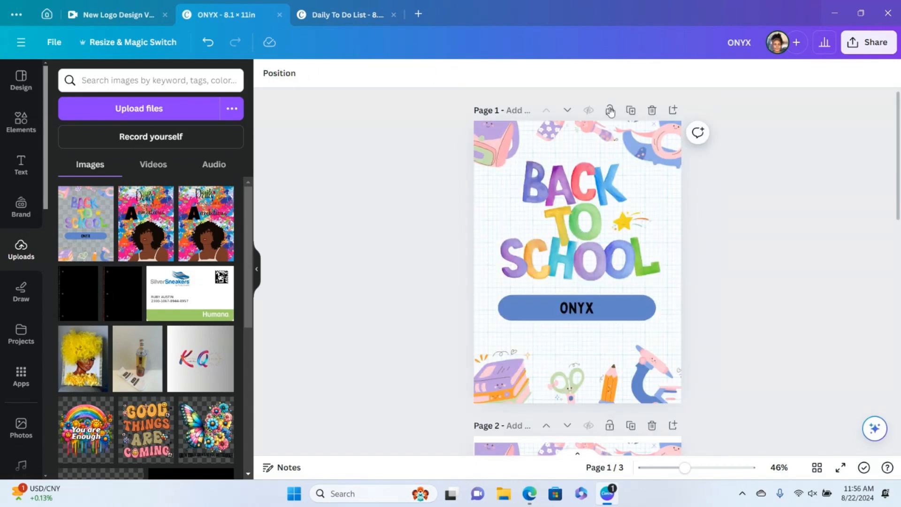
pyautogui.click(652, 110)
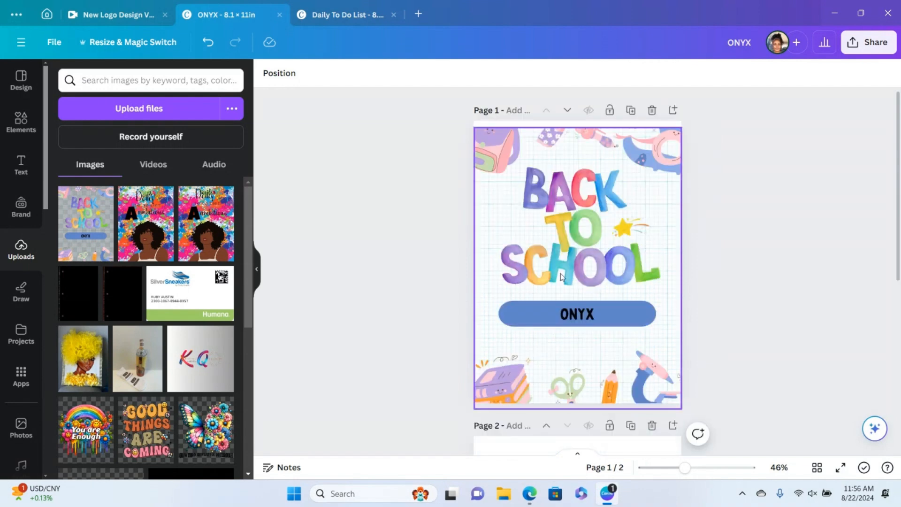
pyautogui.scroll(-3, 561, 277)
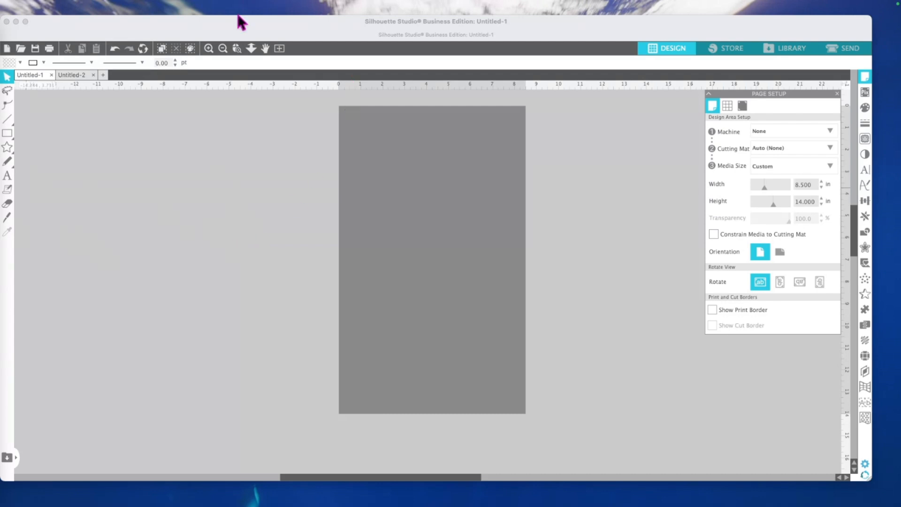
# Step: Switch to Silhouette Studio and bring BACK TO SCHOOL.png from the BLUE drive into the untitled design
pyautogui.moveTo(220, 24); pyautogui.dragTo(221, 17)
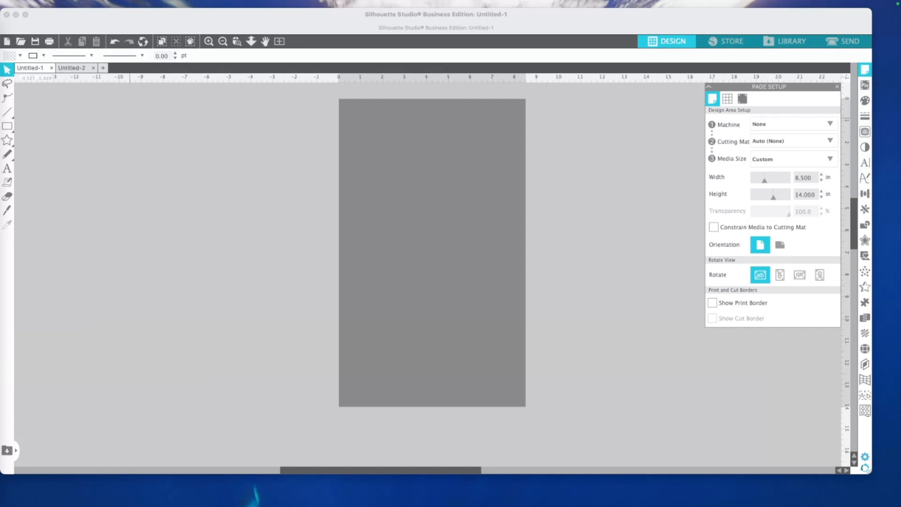
pyautogui.click(162, 218)
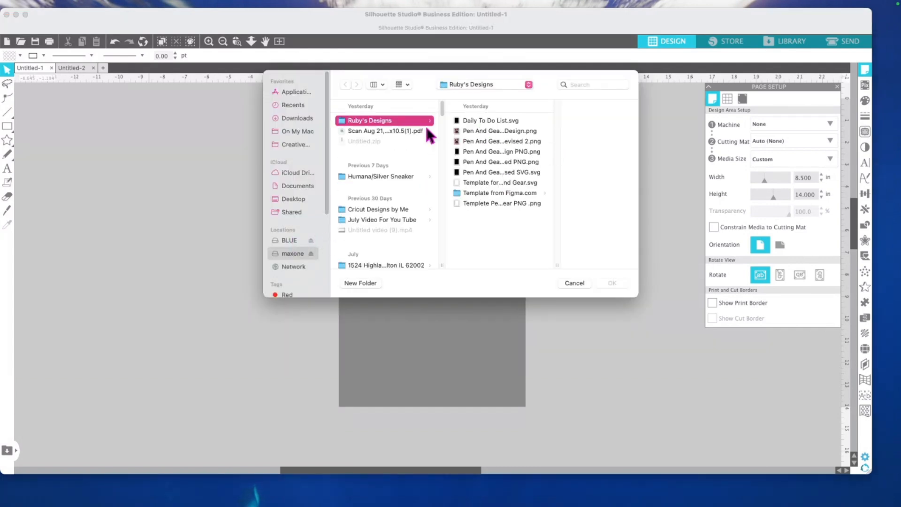
pyautogui.click(290, 241)
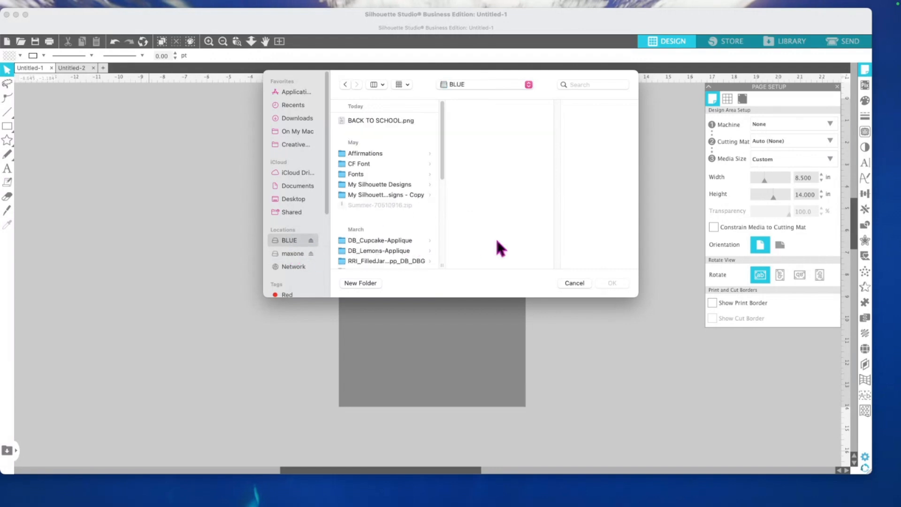
pyautogui.click(381, 121)
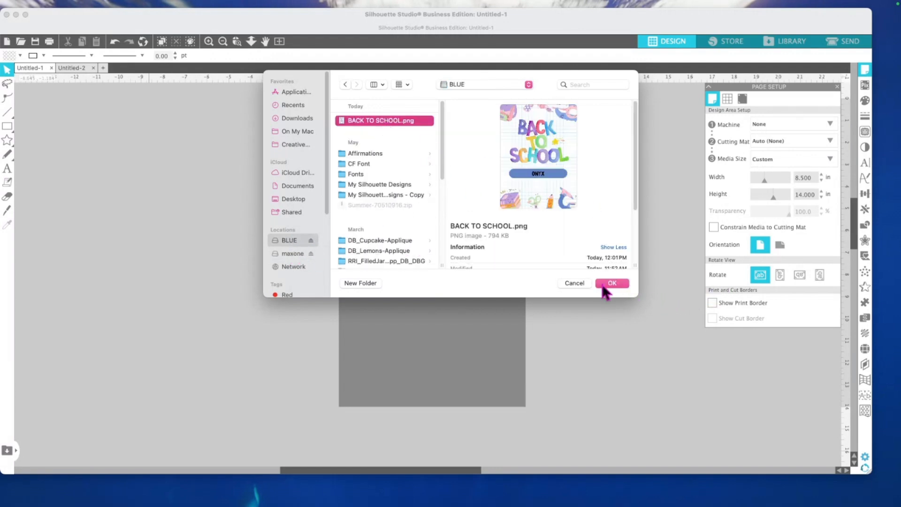
pyautogui.click(610, 283)
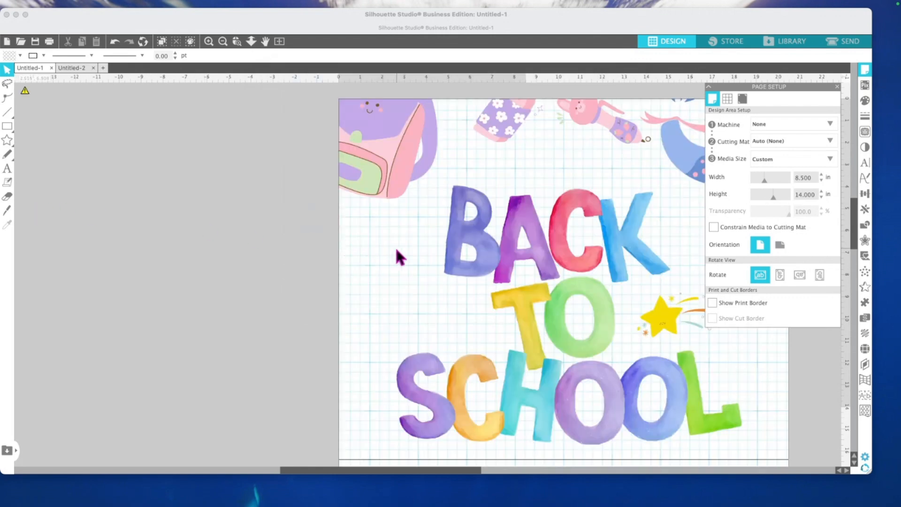
# Step: Resize the Back to School image to 8.1 in wide by 11 in high and position it on the page
pyautogui.click(386, 189)
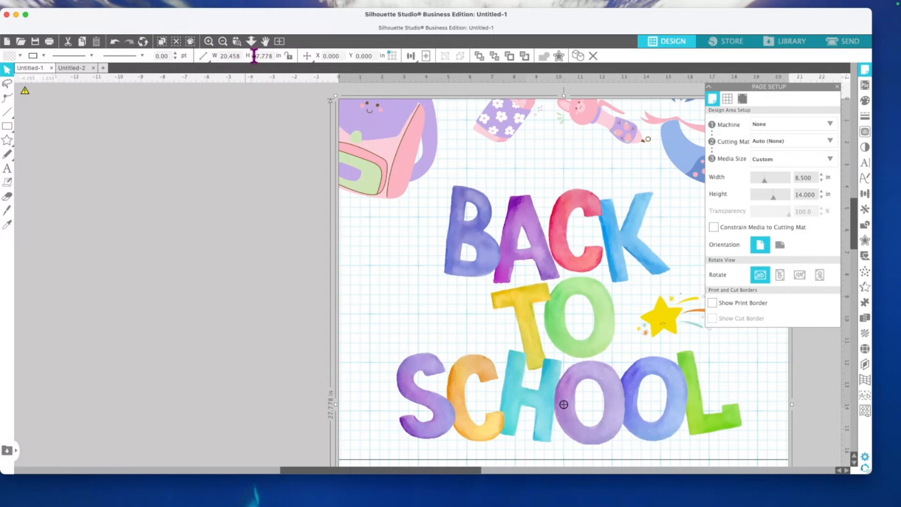
pyautogui.doubleClick(221, 56)
pyautogui.press('BackSpace')
pyautogui.write('100')
pyautogui.press('Tab')
pyautogui.write('11')
pyautogui.press('Return')
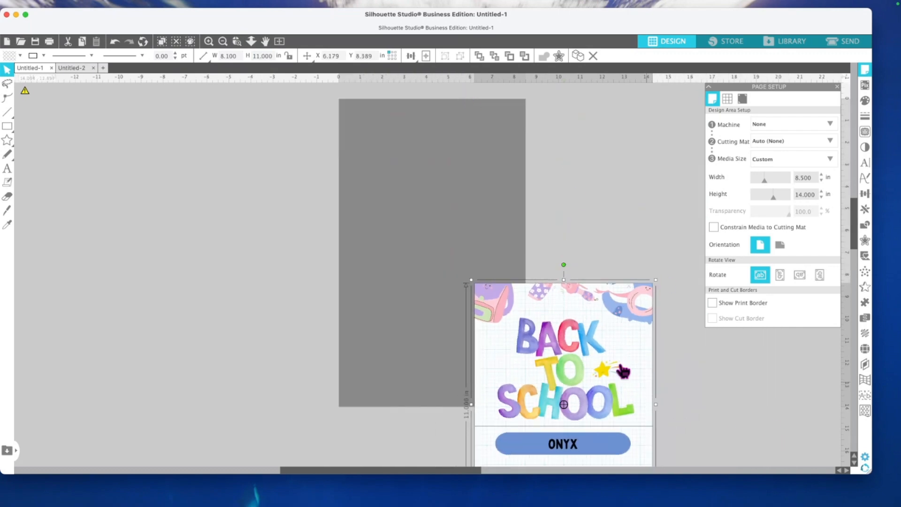
pyautogui.moveTo(577, 358); pyautogui.dragTo(445, 190)
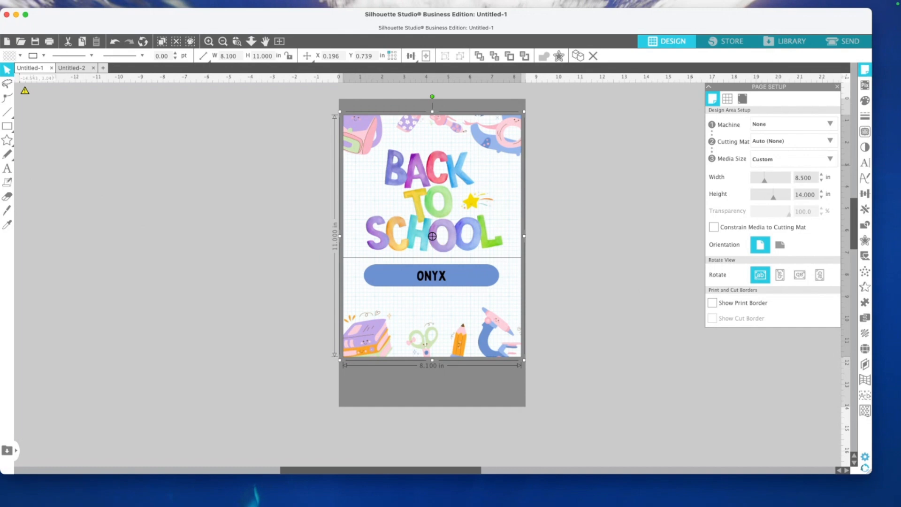
# Step: Import Daily To Do List.svg from the personal designs folder on the maxone drive
pyautogui.press('super+o')
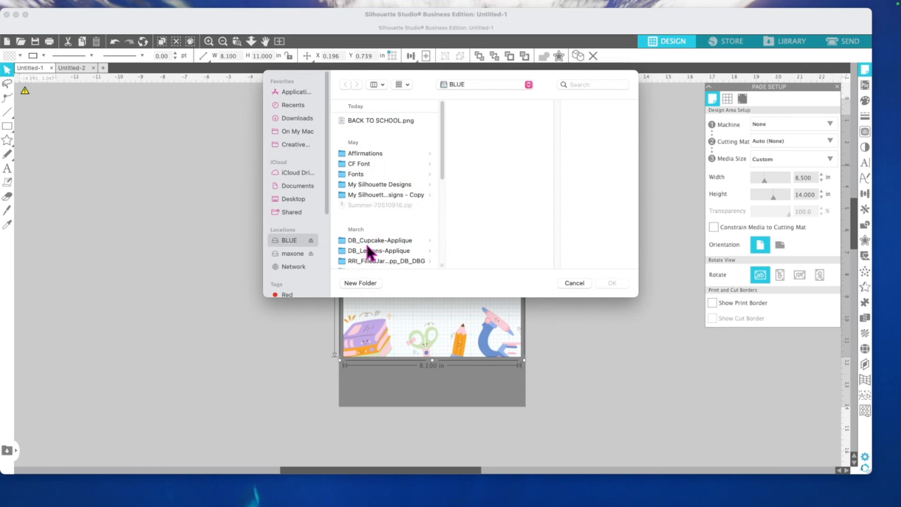
pyautogui.click(291, 253)
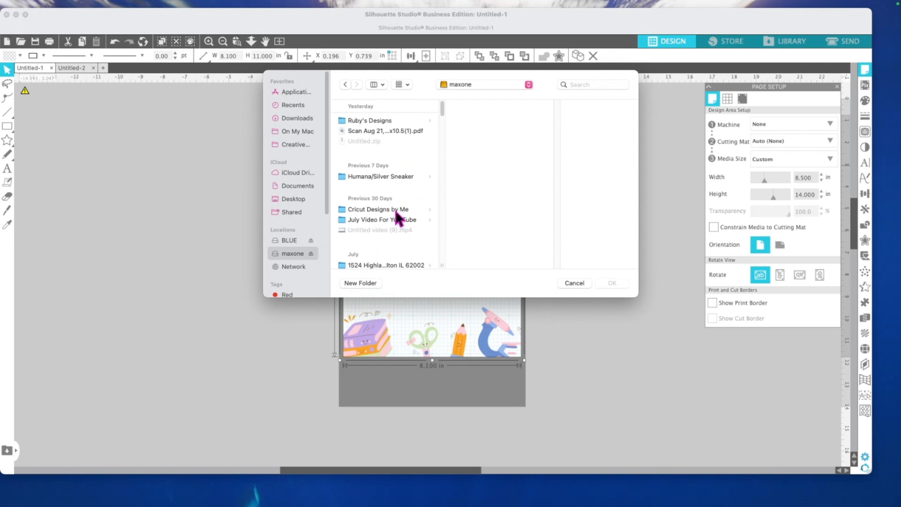
pyautogui.click(343, 122)
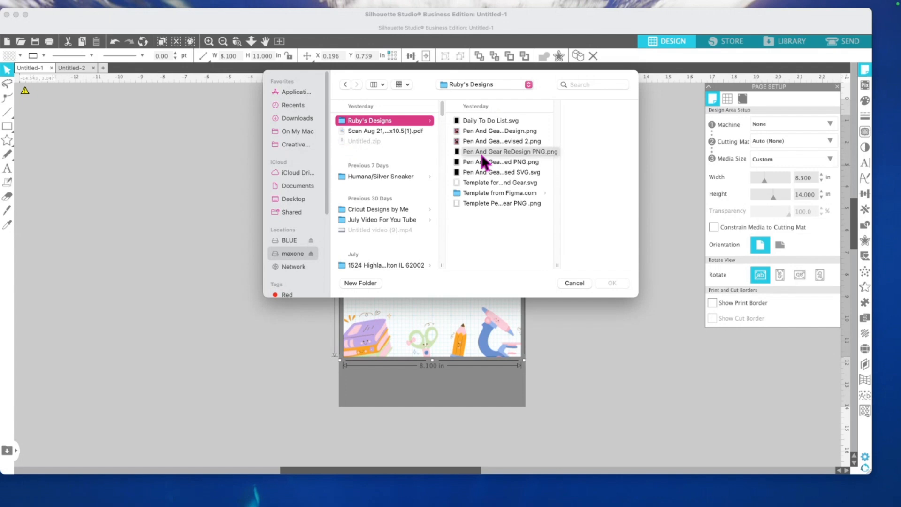
pyautogui.click(484, 123)
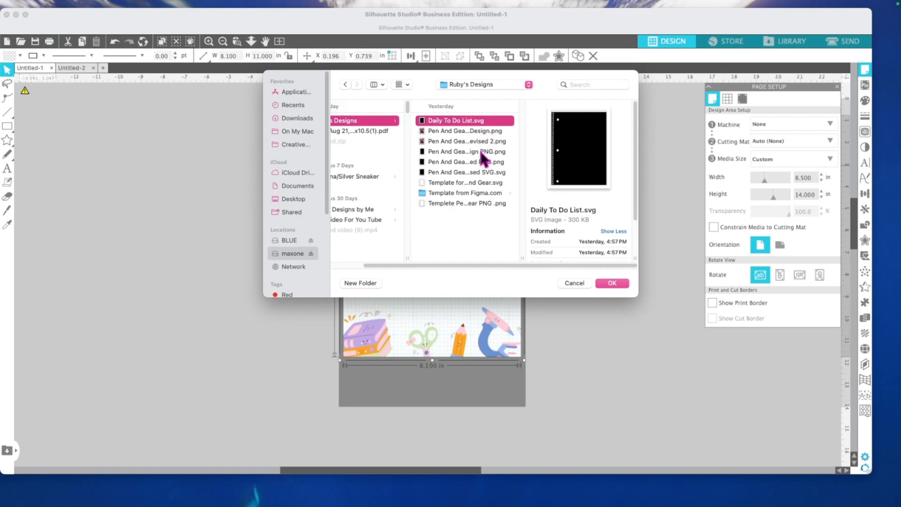
pyautogui.click(610, 284)
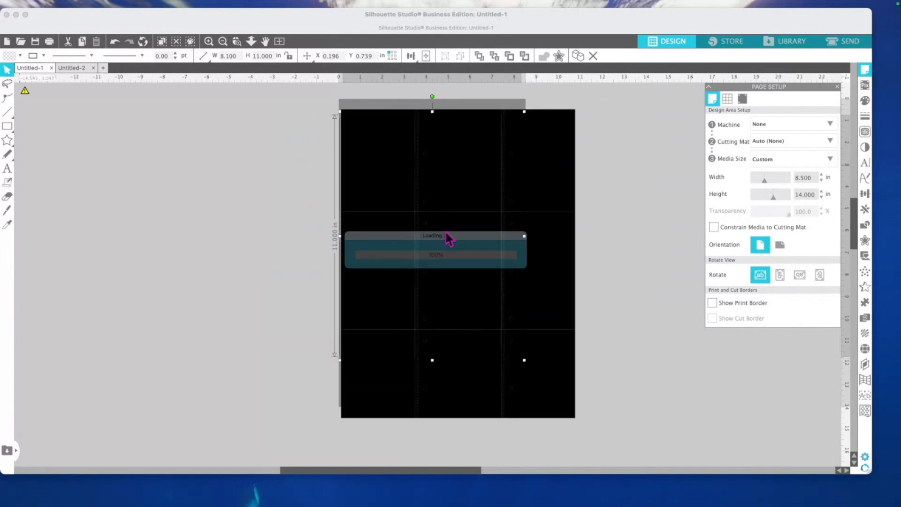
# Step: Move the imported black Daily To Do List template off the page and delete it
pyautogui.moveTo(464, 235); pyautogui.dragTo(174, 206)
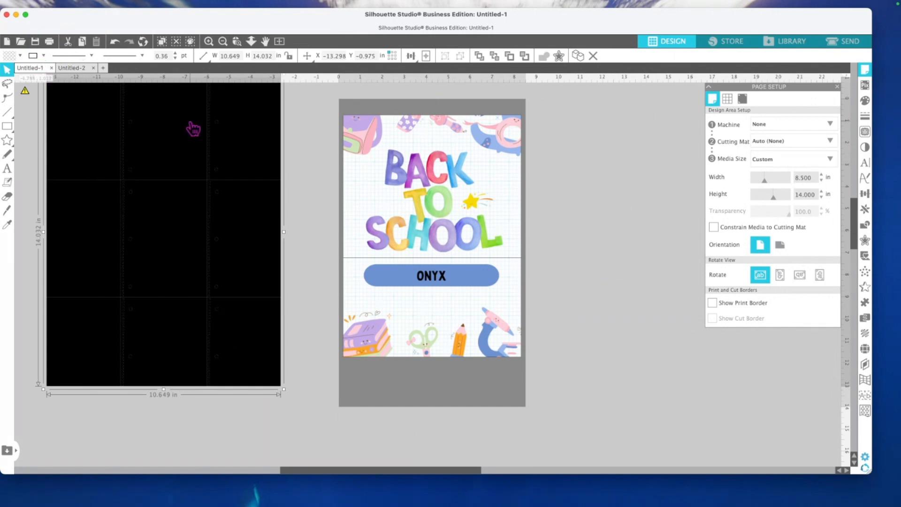
pyautogui.press('Delete')
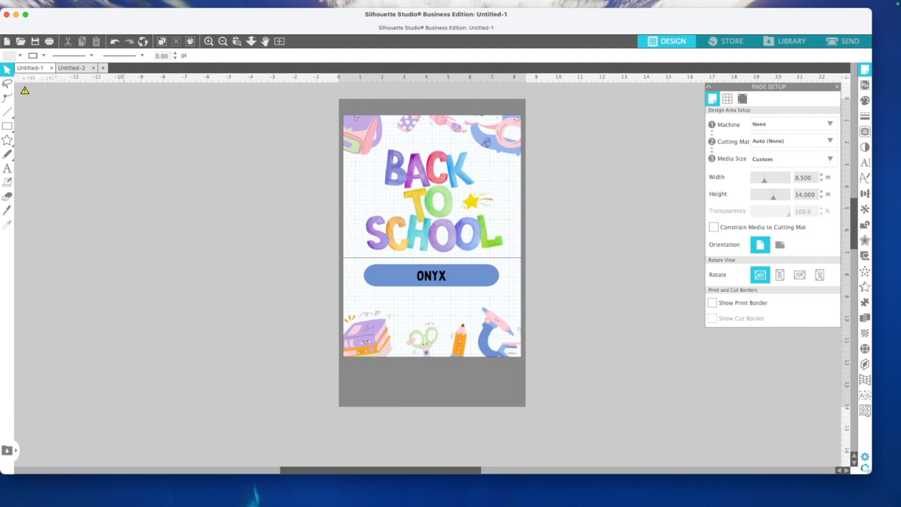
# Step: Import Pen And Gear Revised SVG.svg from the personal designs folder and place it on the empty area beside the page
pyautogui.click(116, 168)
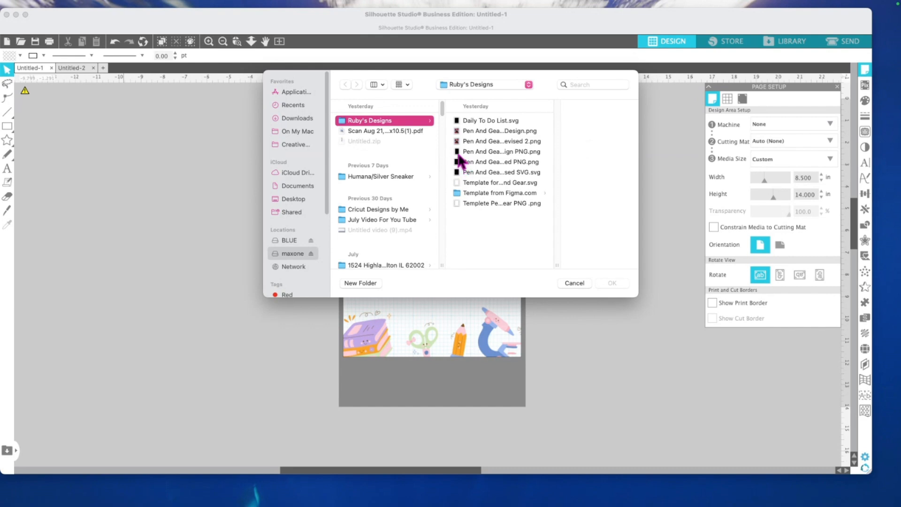
pyautogui.click(460, 172)
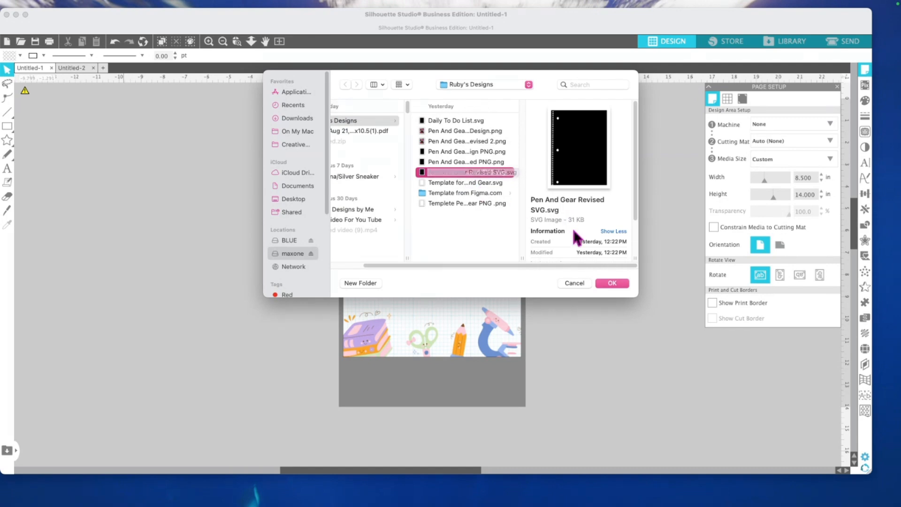
pyautogui.click(608, 288)
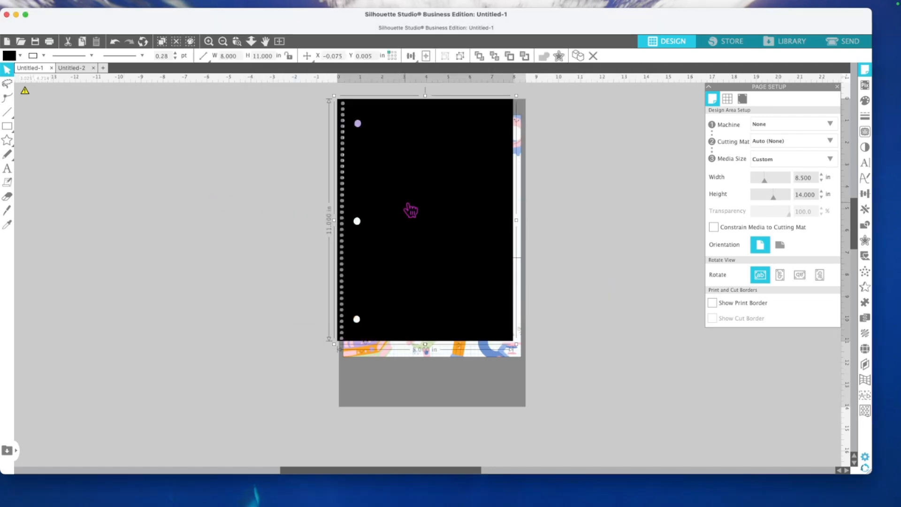
pyautogui.moveTo(409, 209); pyautogui.dragTo(181, 200)
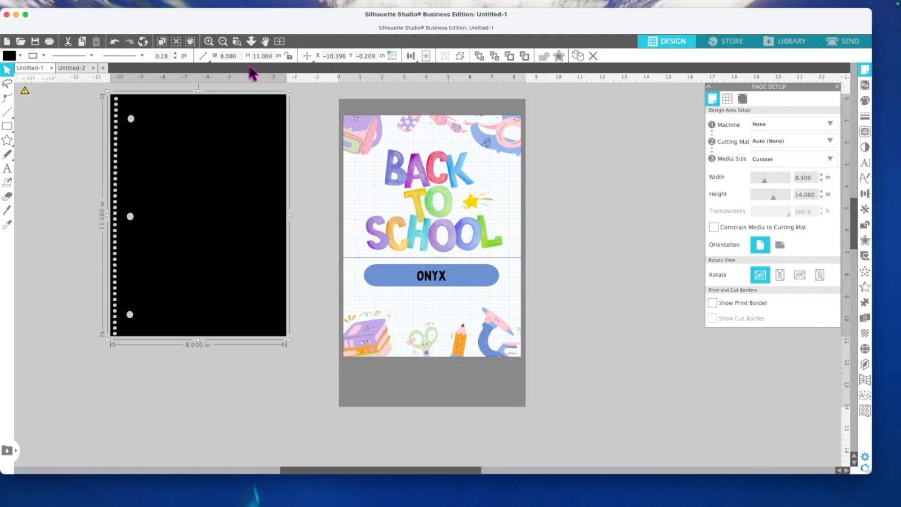
# Step: Set the height of the Pen And Gear hole-punch template to 10.5 in
pyautogui.click(221, 55)
pyautogui.press('Tab')
pyautogui.write('10.50')
pyautogui.press('Return')
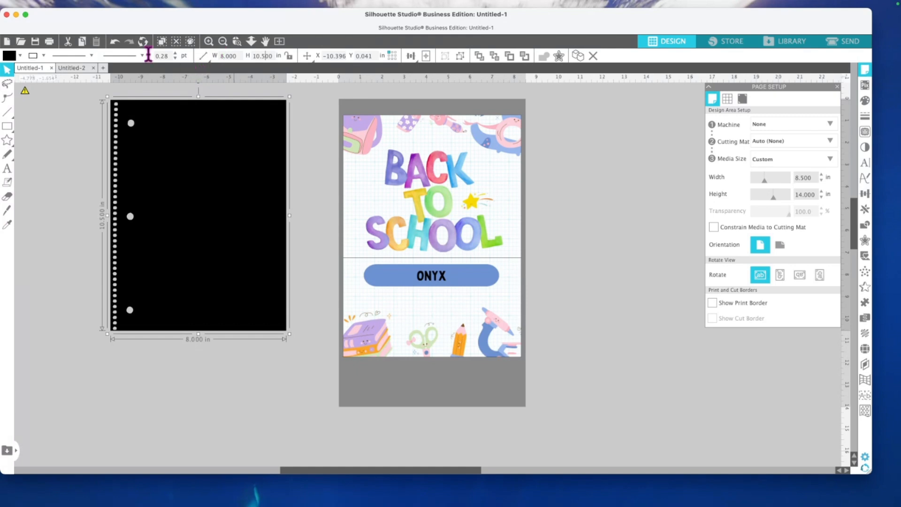
# Step: Lay the hole-punch template over the Back to School cover to compare their fit, and move it back off the page
pyautogui.moveTo(235, 235); pyautogui.dragTo(425, 252)
pyautogui.click(251, 326)
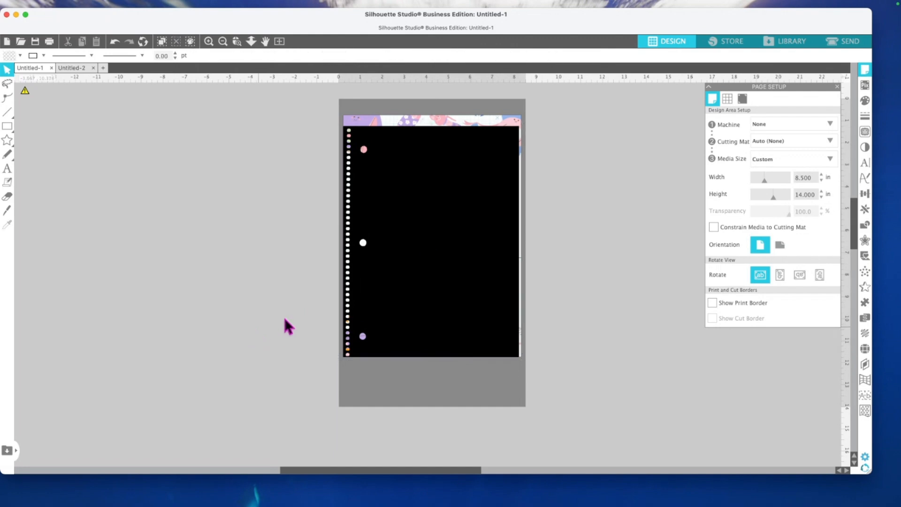
pyautogui.moveTo(400, 247); pyautogui.dragTo(246, 233)
pyautogui.click(383, 239)
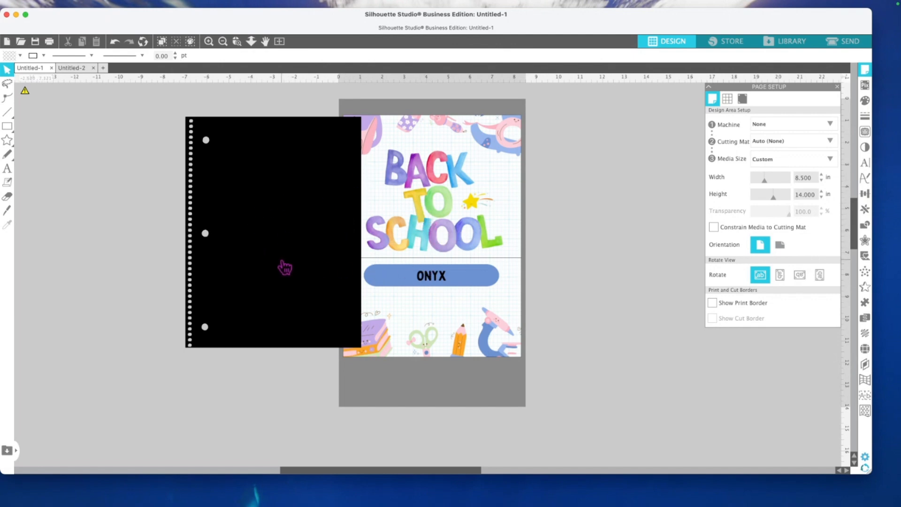
pyautogui.moveTo(271, 271); pyautogui.dragTo(436, 267)
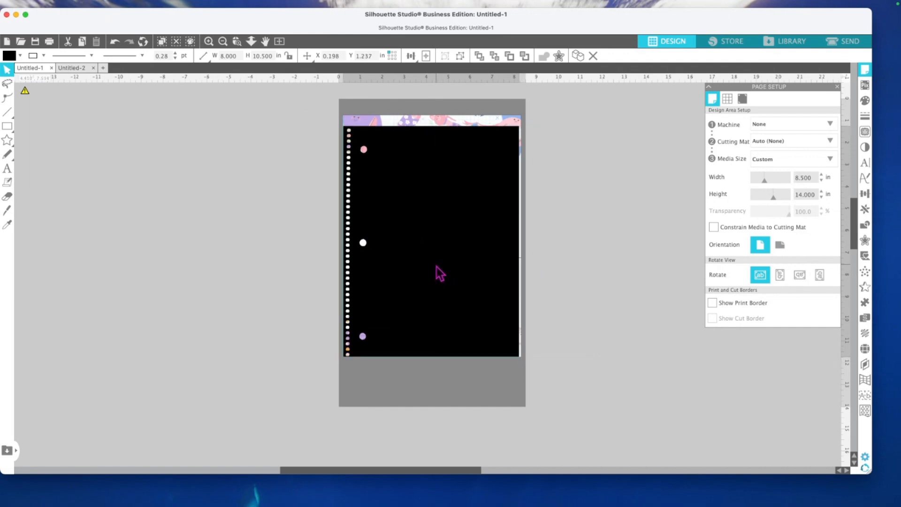
pyautogui.press('Escape')
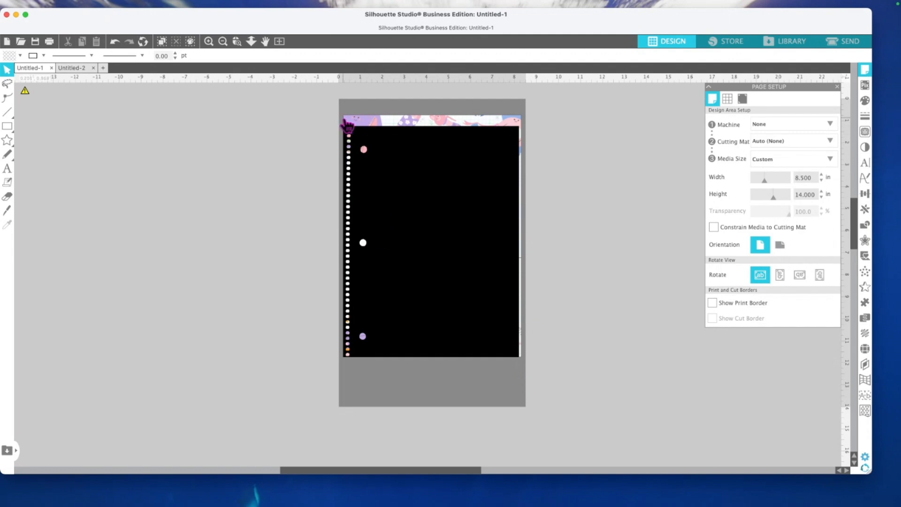
pyautogui.moveTo(485, 262); pyautogui.dragTo(177, 243)
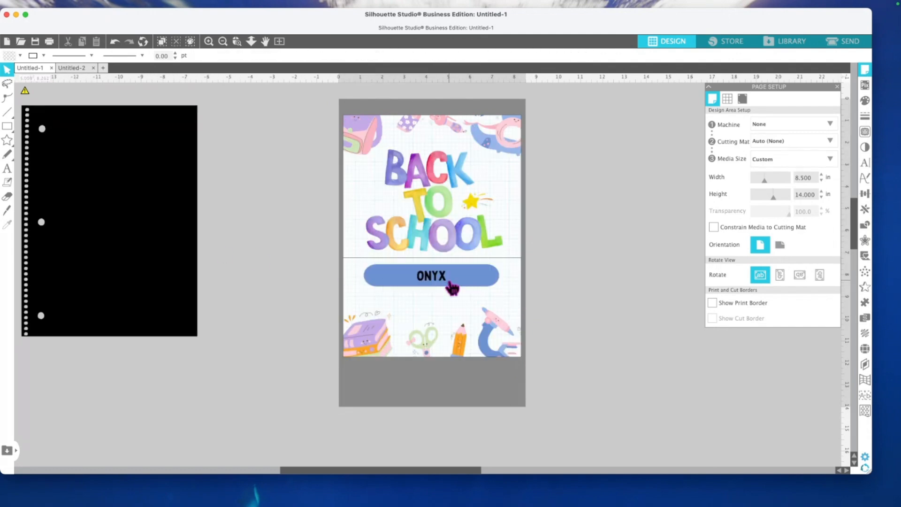
# Step: Start printing the Back to School cover and choose EPSON WF-7710 Series as the printer
pyautogui.click(438, 235)
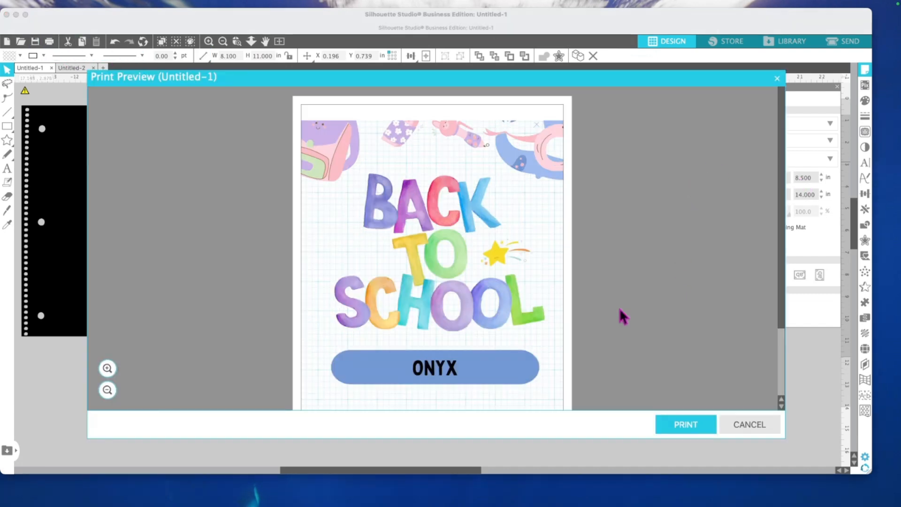
pyautogui.scroll(-3, 463, 297)
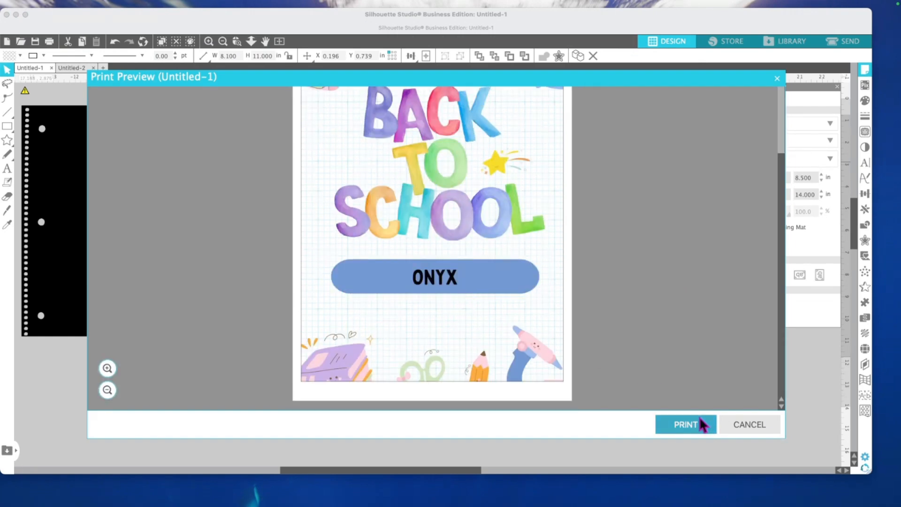
pyautogui.click(689, 428)
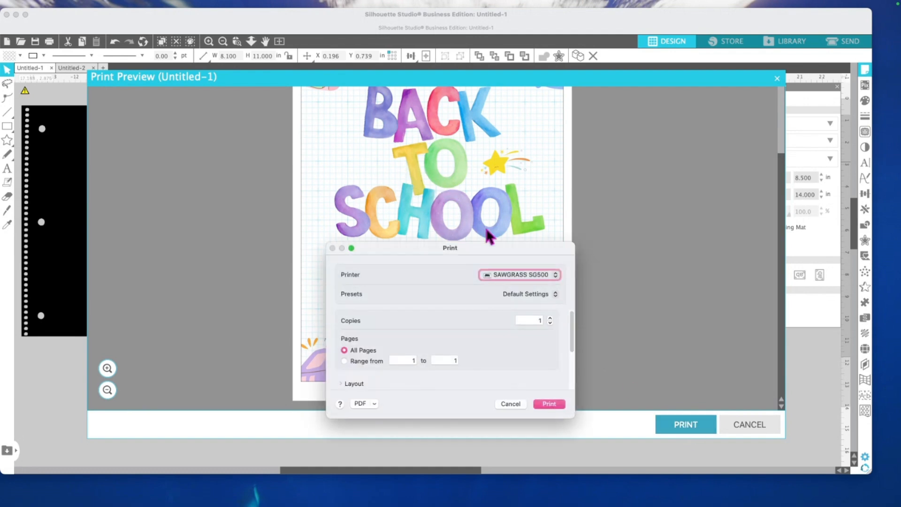
pyautogui.click(525, 275)
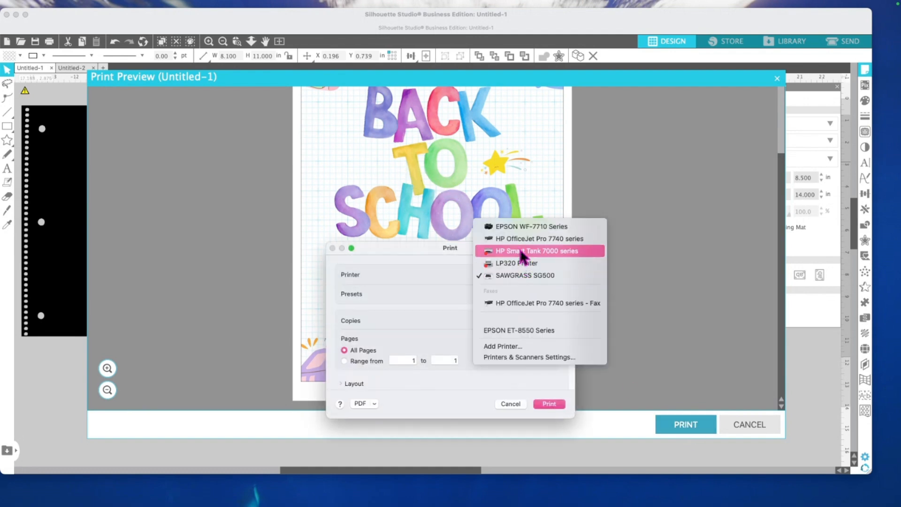
pyautogui.click(519, 227)
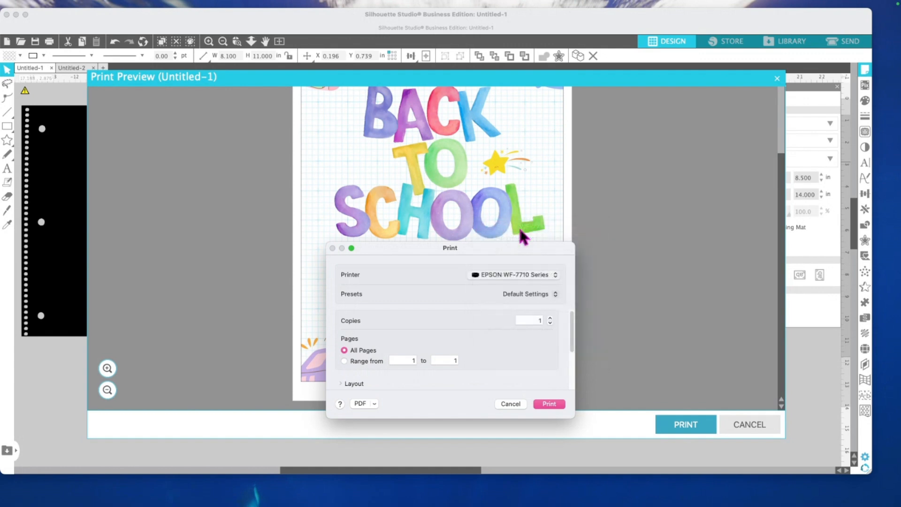
# Step: Set the print's paper type to Photo Matte Paper with Best quality
pyautogui.moveTo(416, 248); pyautogui.dragTo(413, 120)
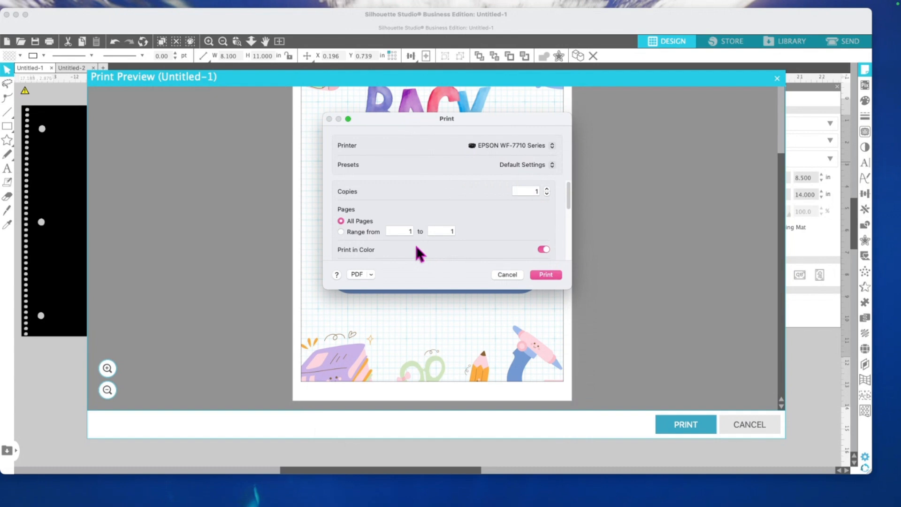
pyautogui.scroll(-3, 416, 247)
pyautogui.scroll(2, 416, 247)
pyautogui.scroll(-3, 416, 246)
pyautogui.scroll(-2, 415, 247)
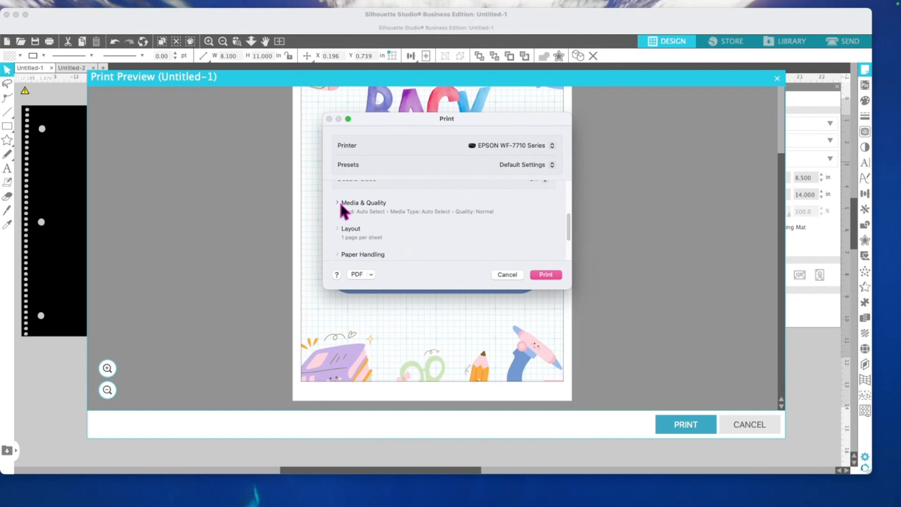
pyautogui.click(339, 201)
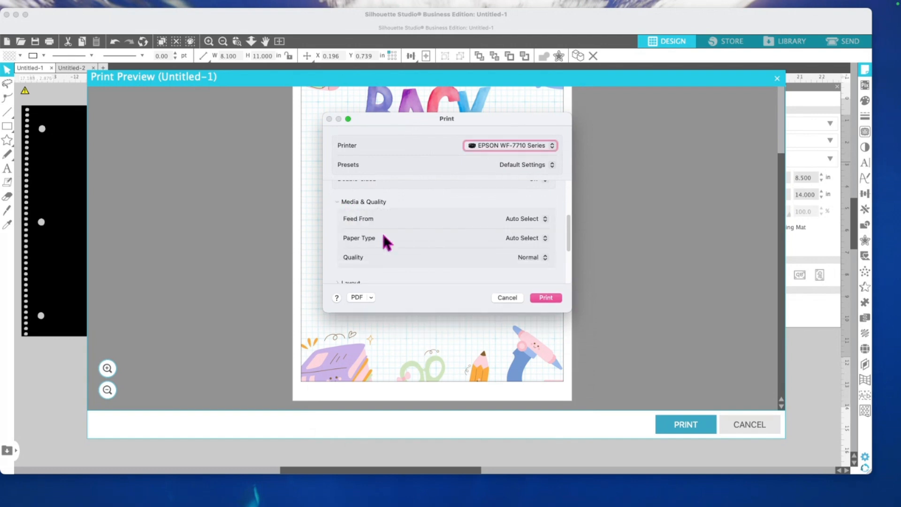
pyautogui.click(525, 239)
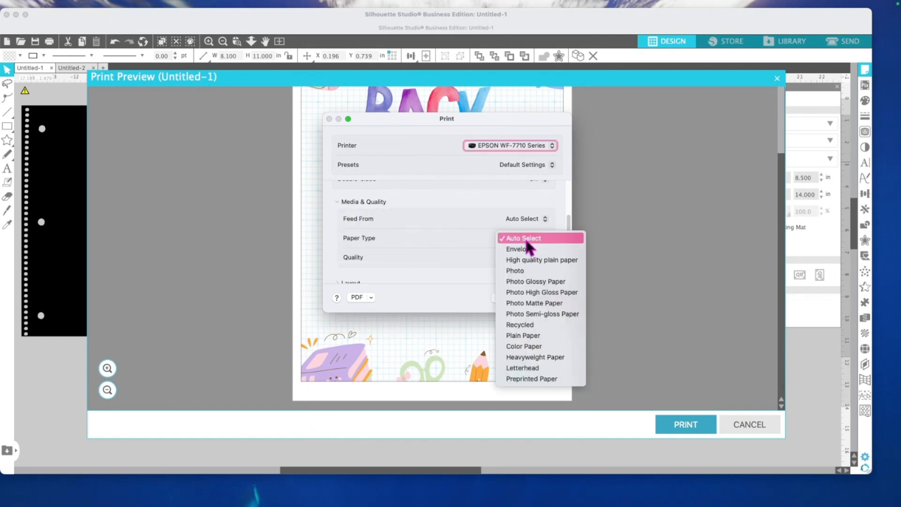
pyautogui.click(535, 303)
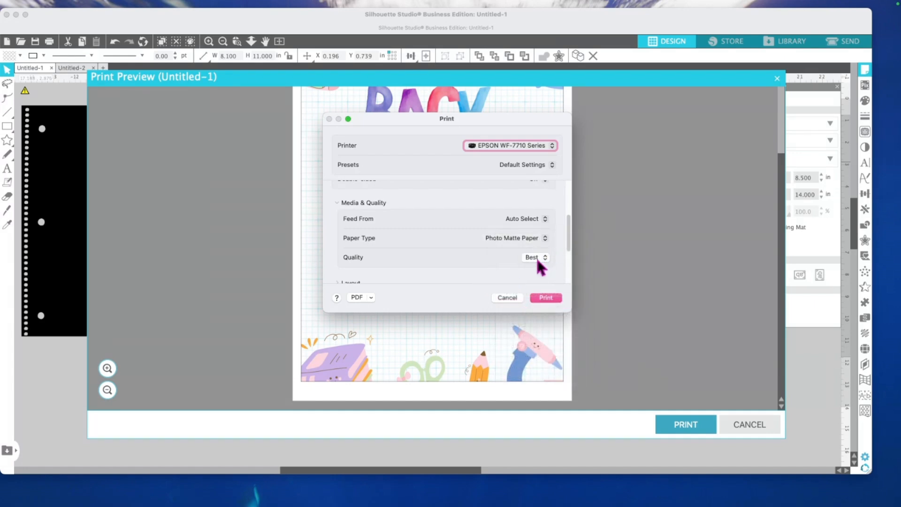
# Step: Enable horizontal flipping in the print layout and send the cover to the printer
pyautogui.scroll(-4, 451, 260)
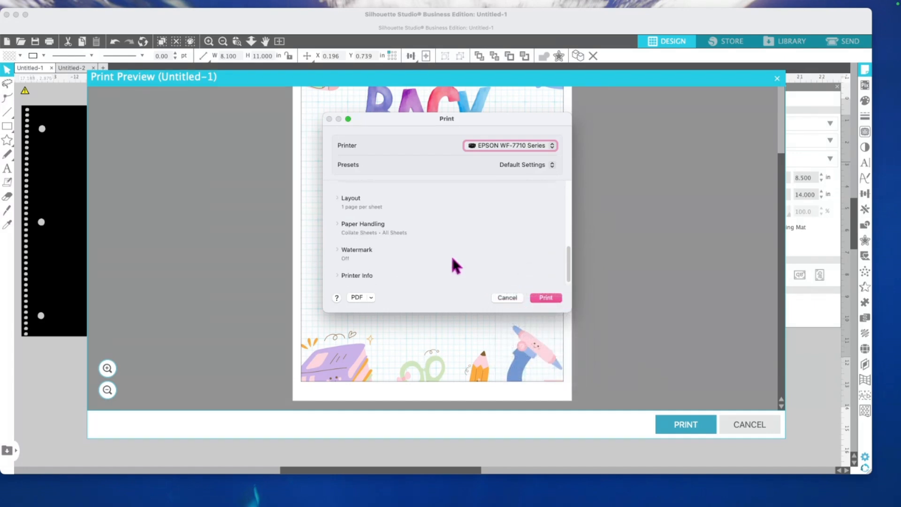
pyautogui.click(348, 200)
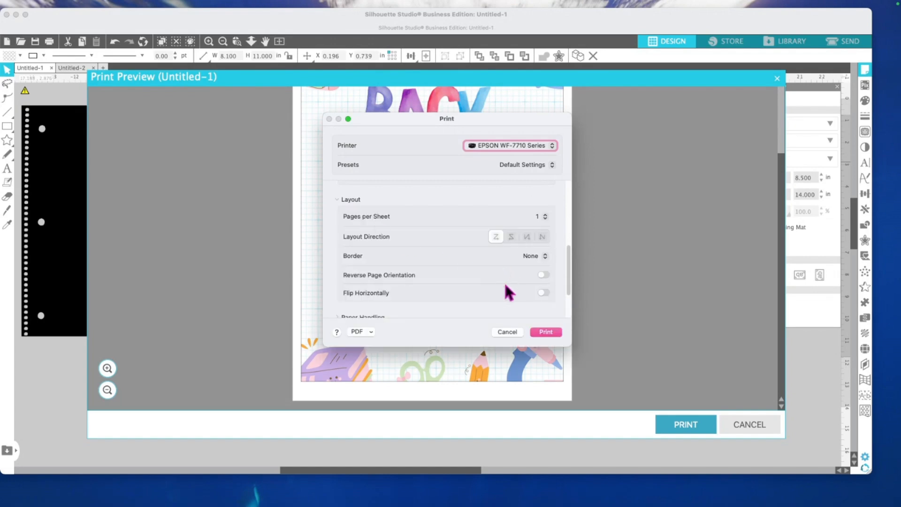
pyautogui.scroll(-3, 492, 283)
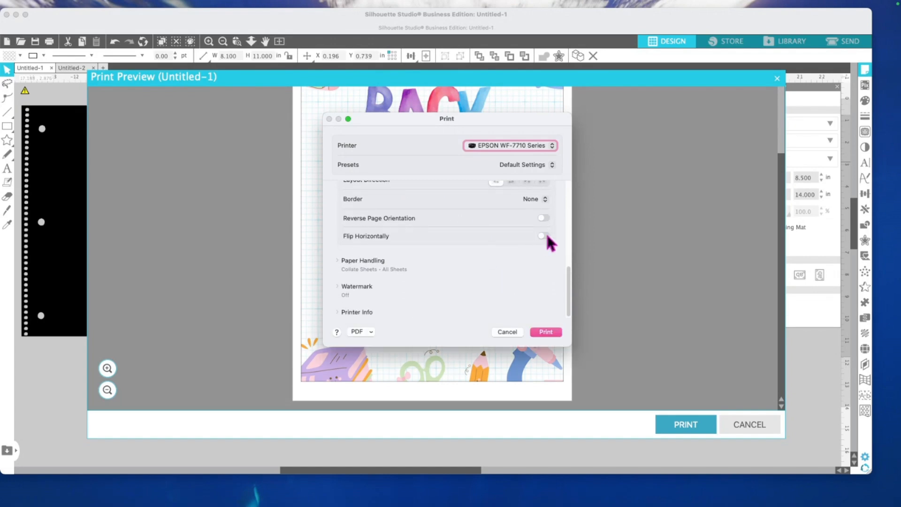
pyautogui.click(543, 235)
pyautogui.scroll(3, 421, 242)
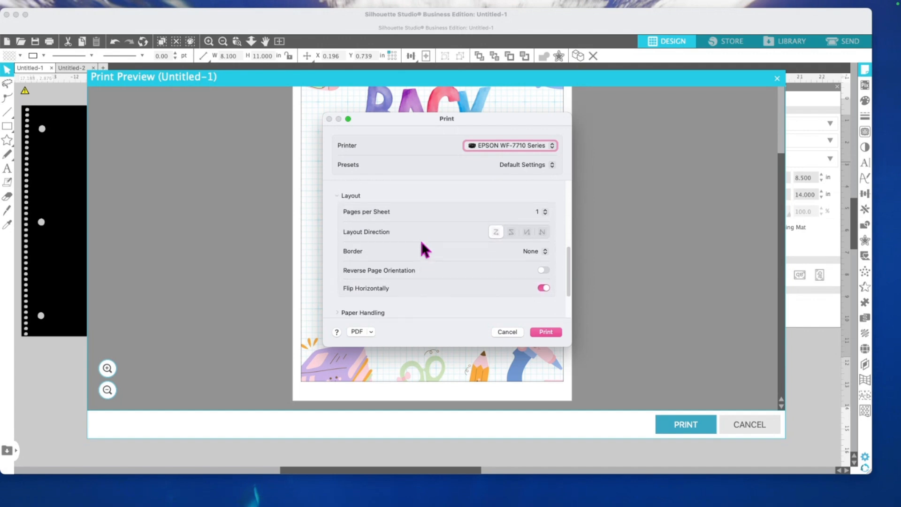
pyautogui.scroll(-3, 421, 242)
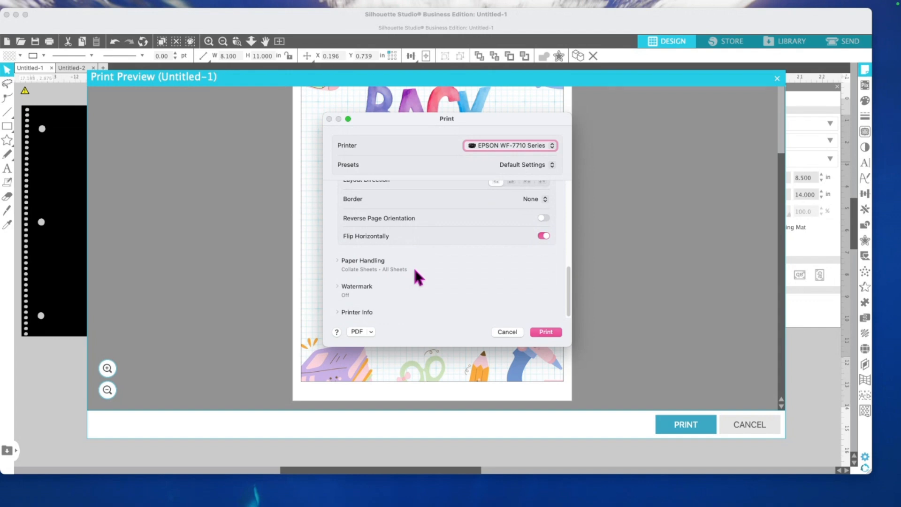
pyautogui.click(539, 332)
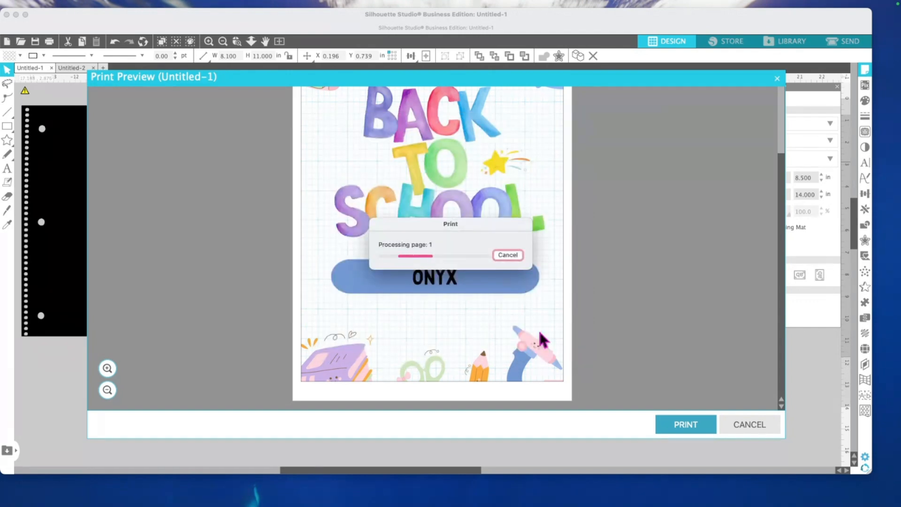
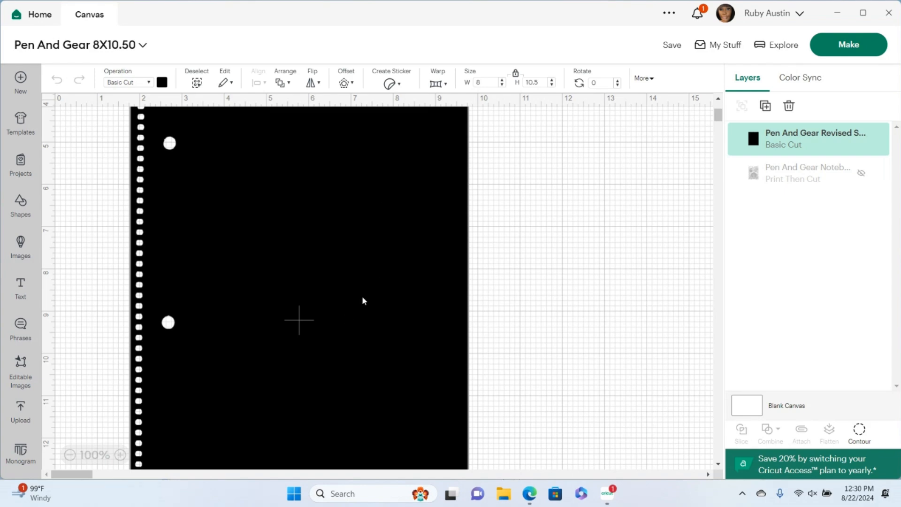
pyautogui.scroll(5, 362, 296)
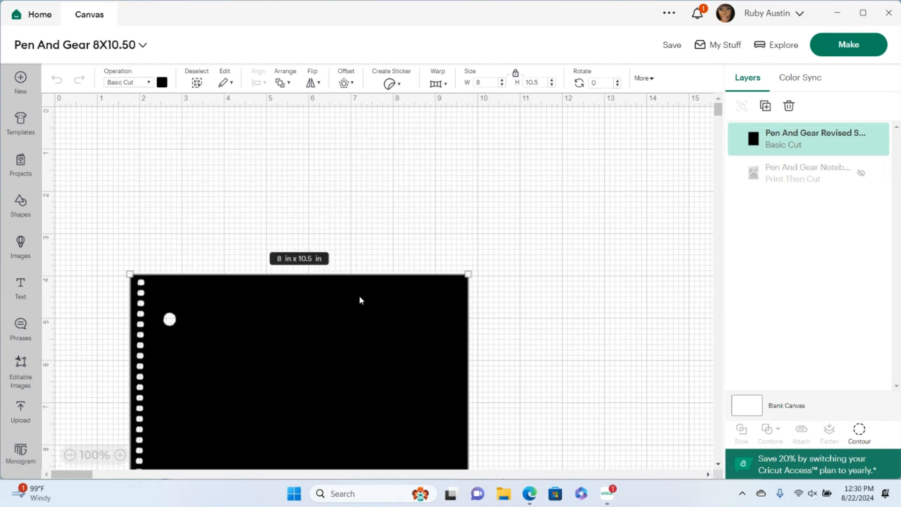
pyautogui.scroll(-2, 358, 294)
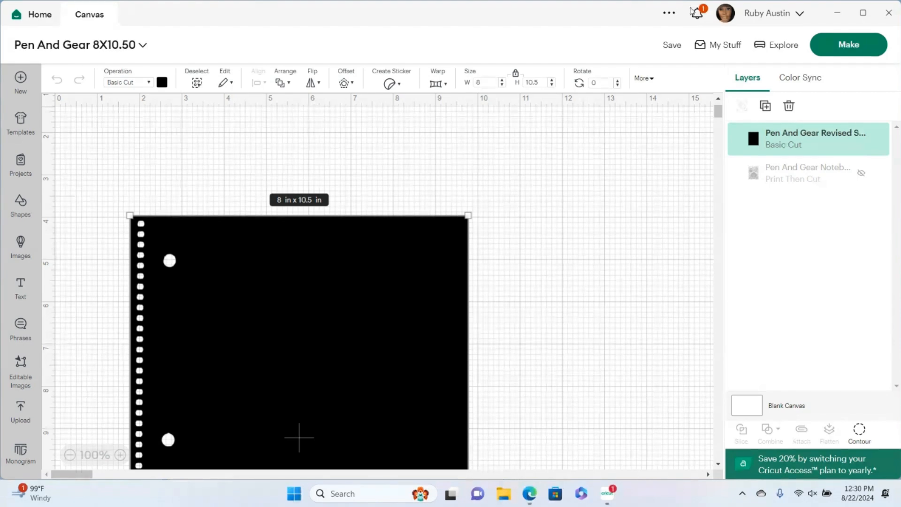
pyautogui.click(857, 46)
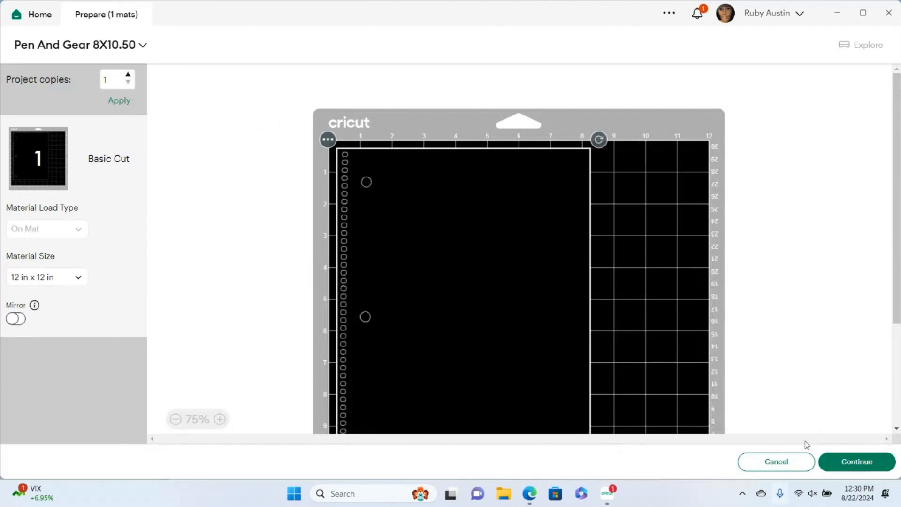
pyautogui.click(767, 462)
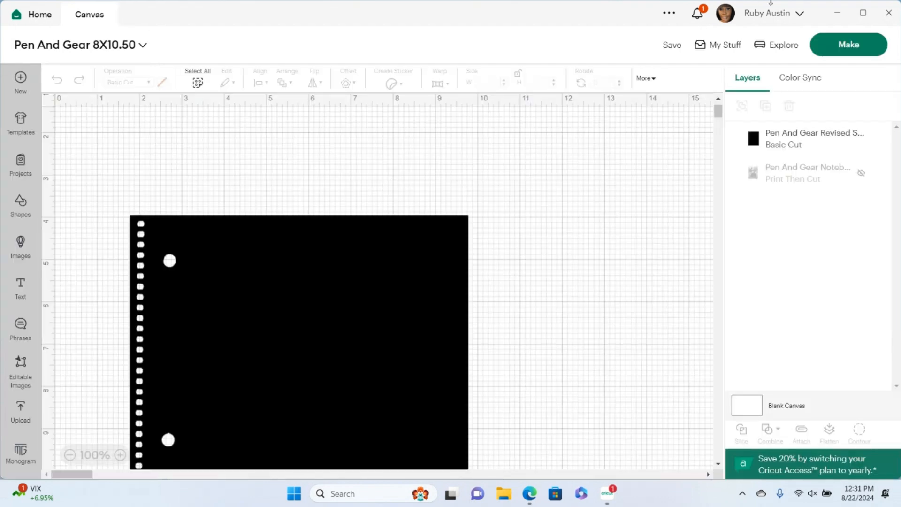
# Step: Set the machine to Cricut Maker 3 and prepare the hole-punch template for cutting on a 12 in x 12 in mat
pyautogui.click(786, 49)
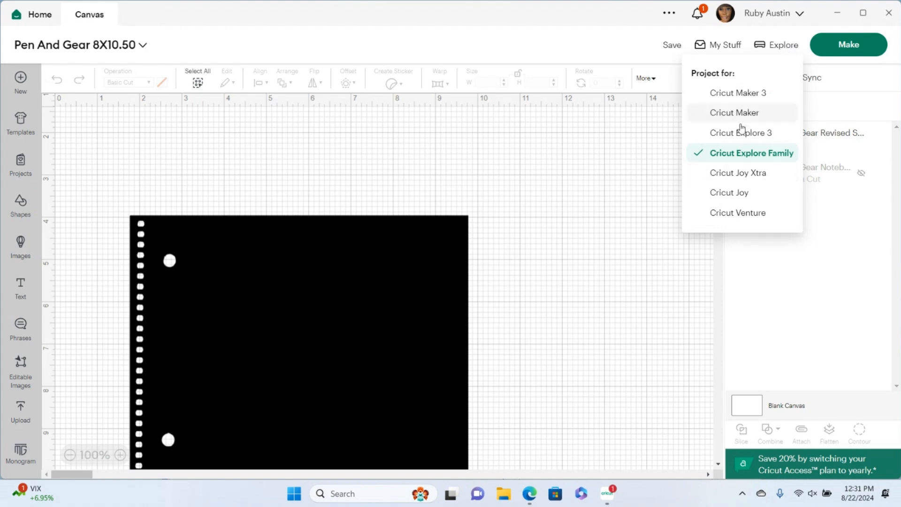
pyautogui.click(746, 93)
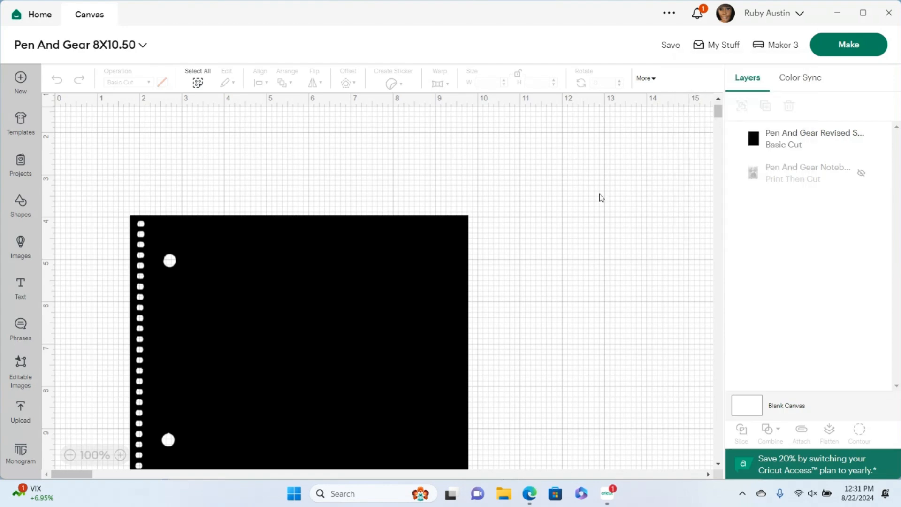
pyautogui.click(834, 50)
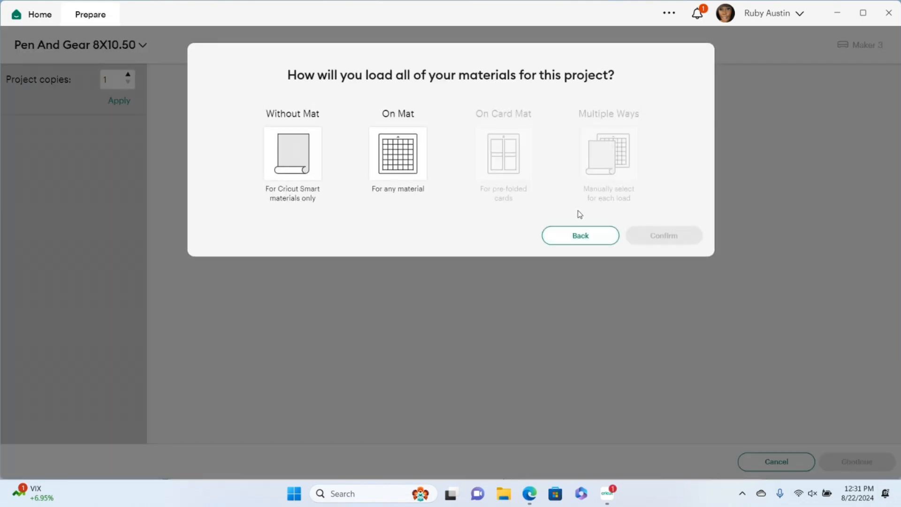
pyautogui.click(394, 167)
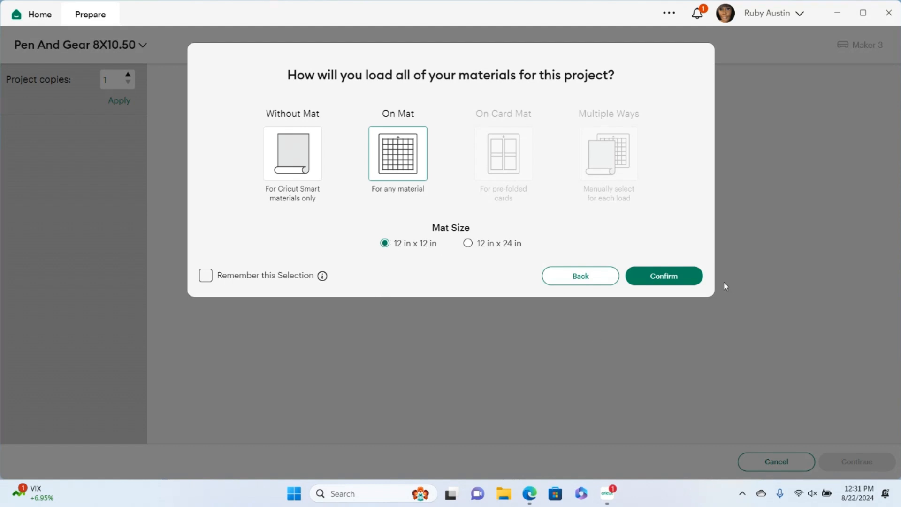
pyautogui.click(662, 278)
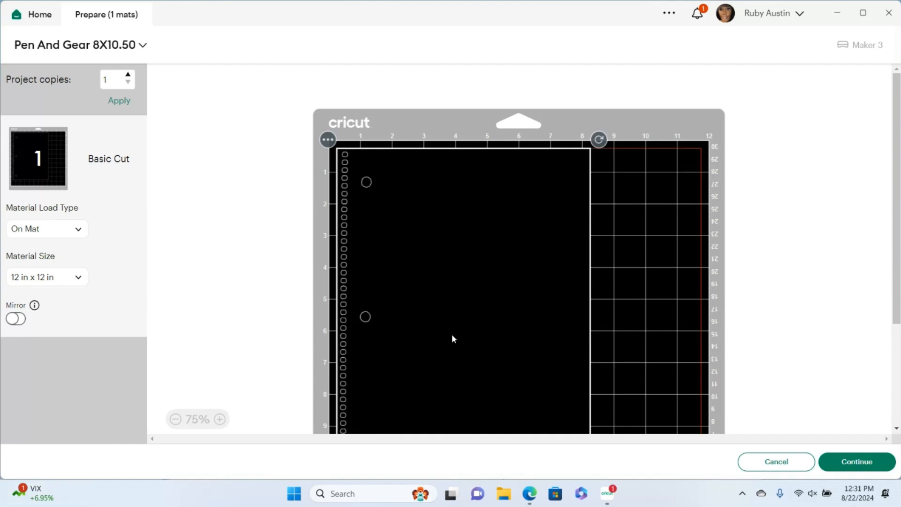
# Step: Shift the hole-punch template slightly inward on the mat, to about 0.5 in below the grid's upper edge, and check its full placement
pyautogui.scroll(-1, 452, 336)
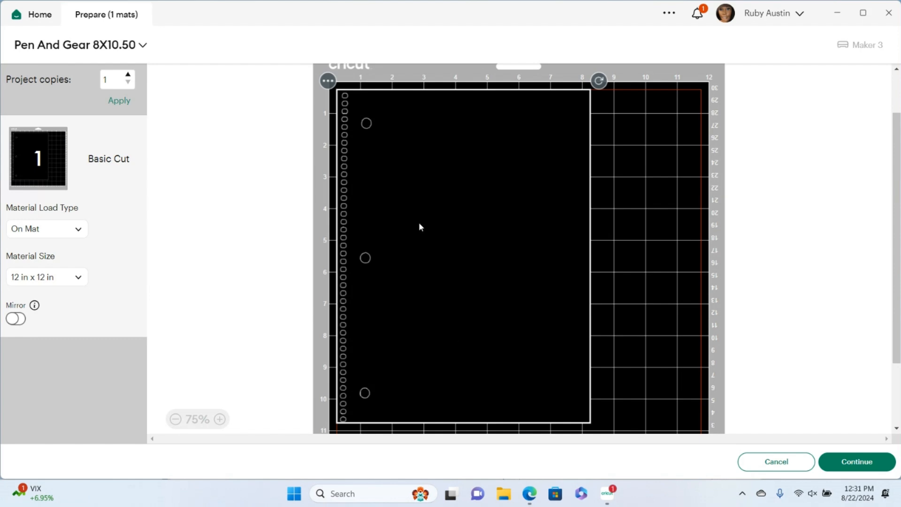
pyautogui.moveTo(437, 186); pyautogui.dragTo(441, 190)
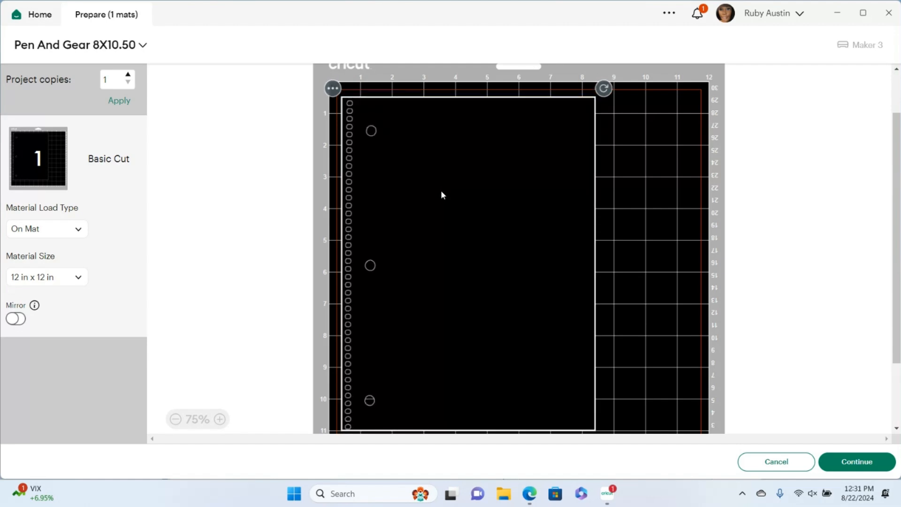
pyautogui.scroll(-3, 640, 253)
pyautogui.scroll(4, 640, 257)
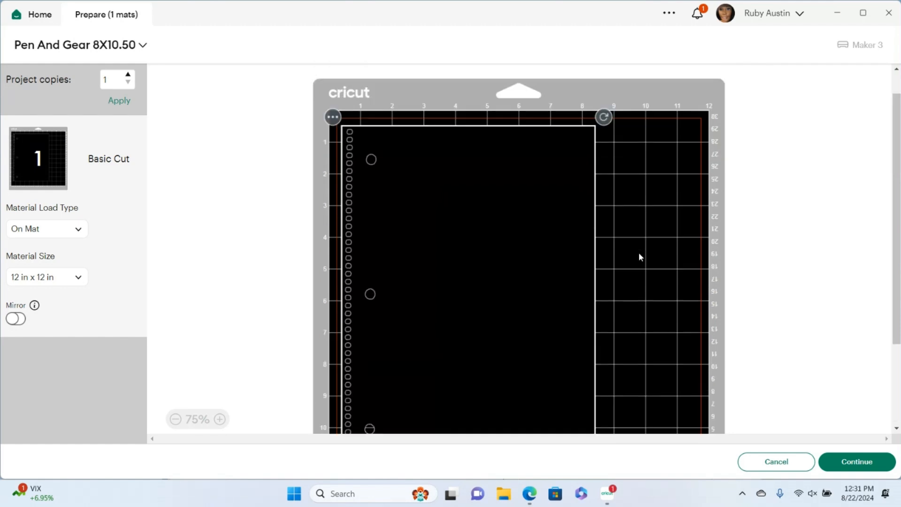
pyautogui.scroll(-2, 639, 258)
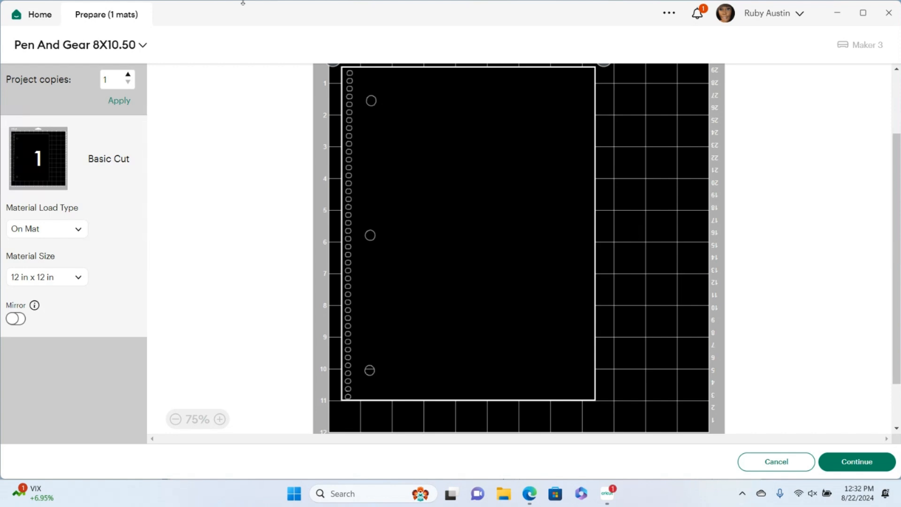
# Step: Continue to the cutting setup and set the base material to Medium Cardstock - 80 lb (216 gsm)
pyautogui.click(838, 459)
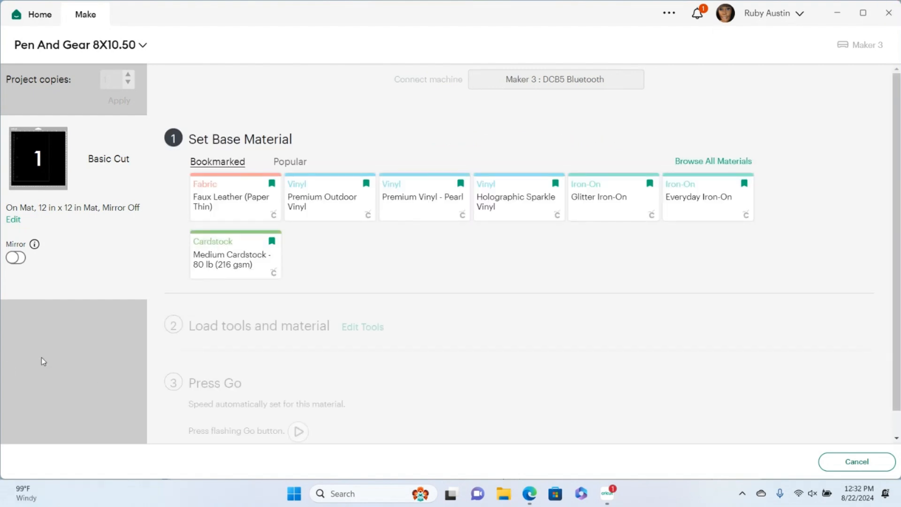
pyautogui.click(256, 269)
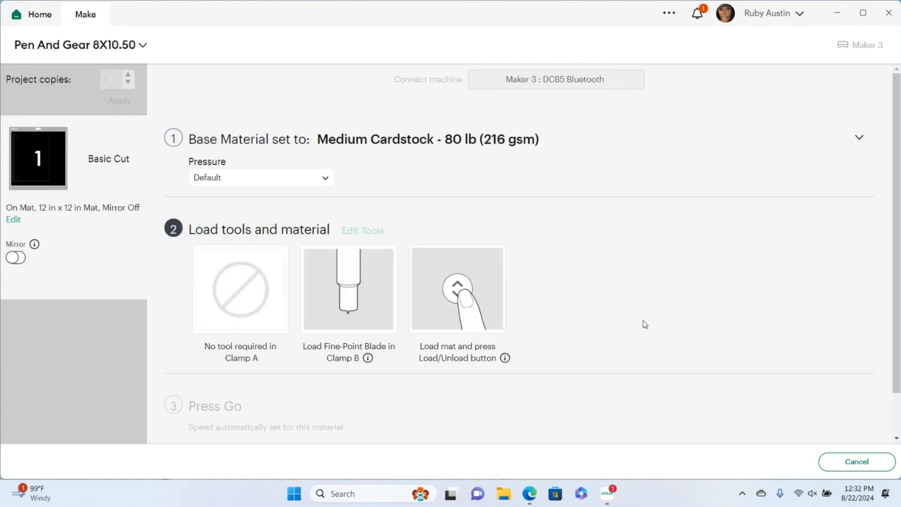
pyautogui.scroll(-1, 645, 324)
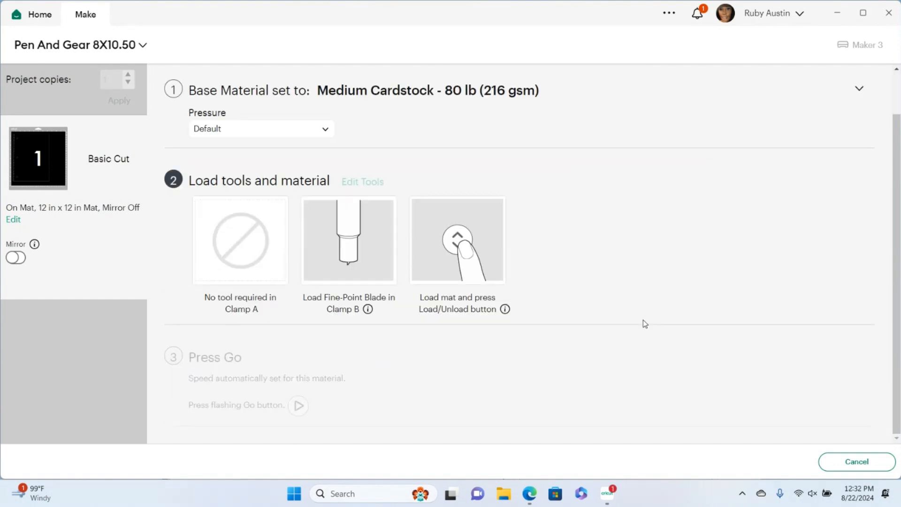